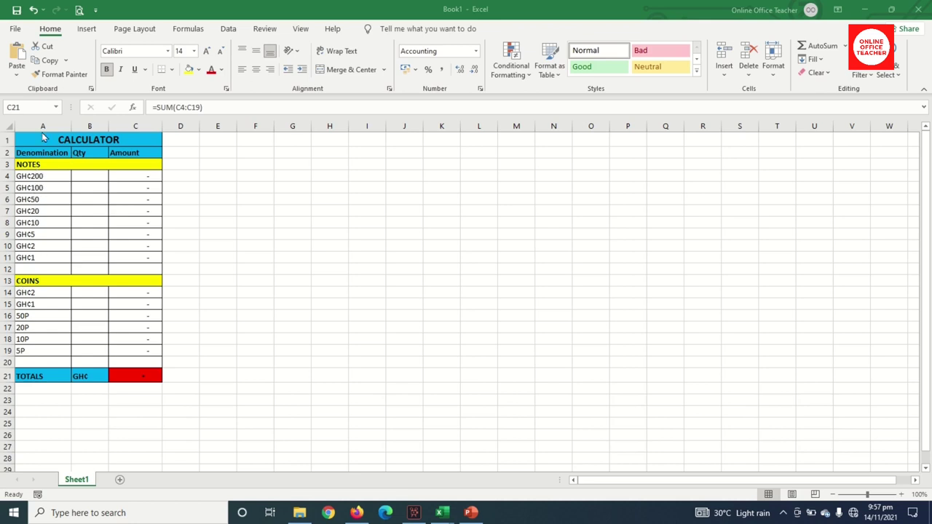
- Enter quantities of 5 for the GH¢200 notes and 2 for the GH¢10 notes in the finished calculator
drag(55, 176, 40, 259)
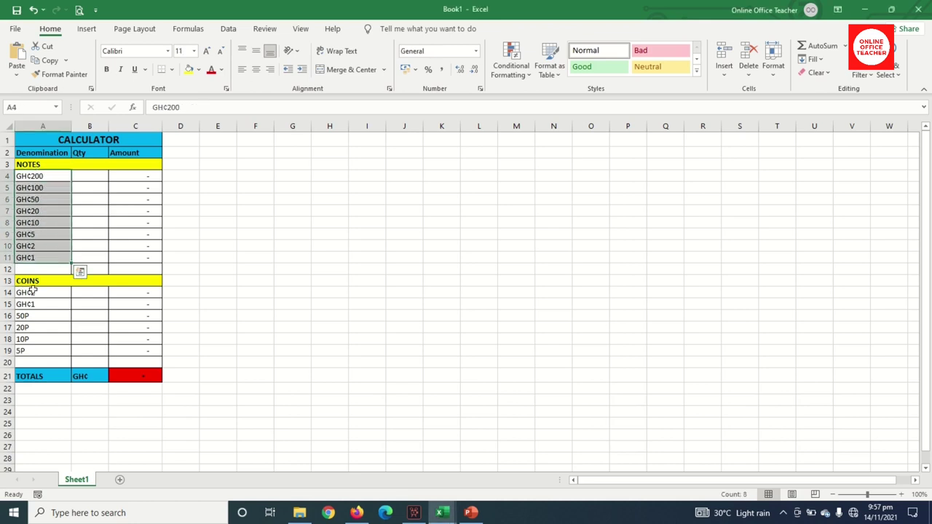
drag(32, 293, 28, 353)
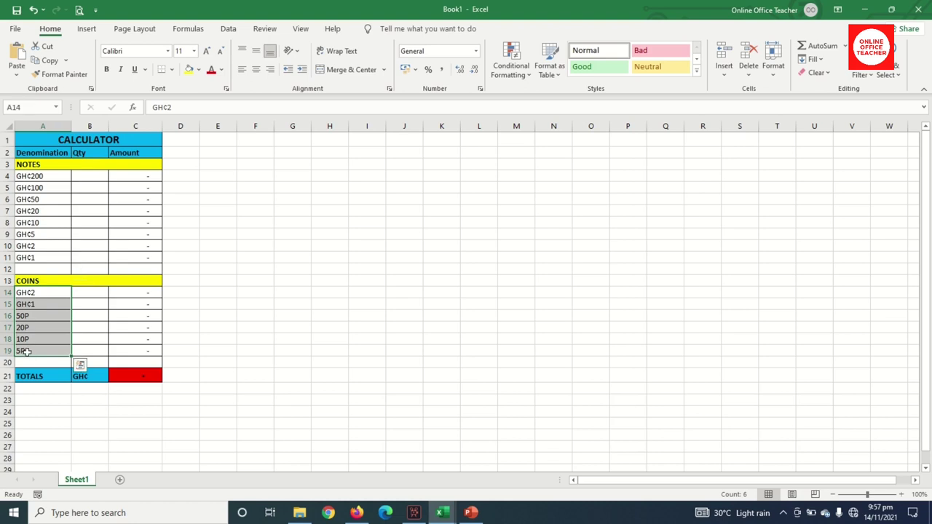
click(88, 174)
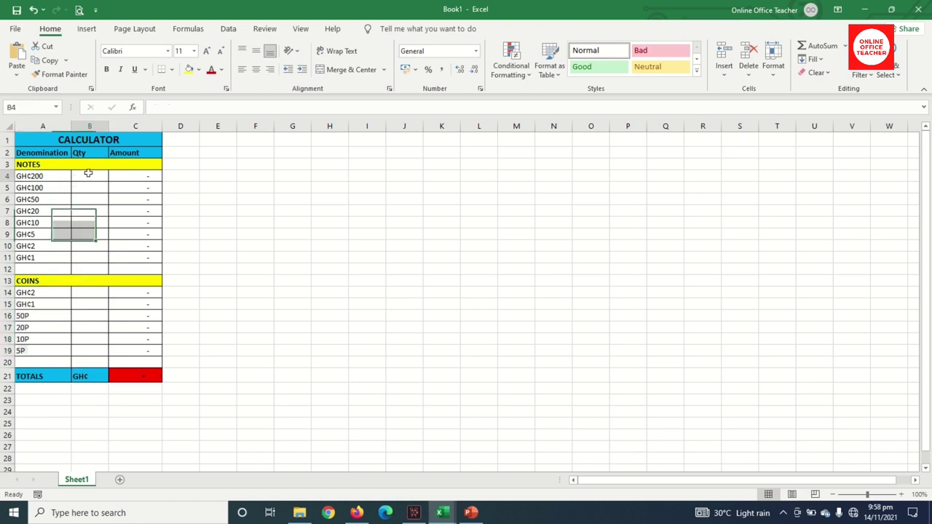
text(5)
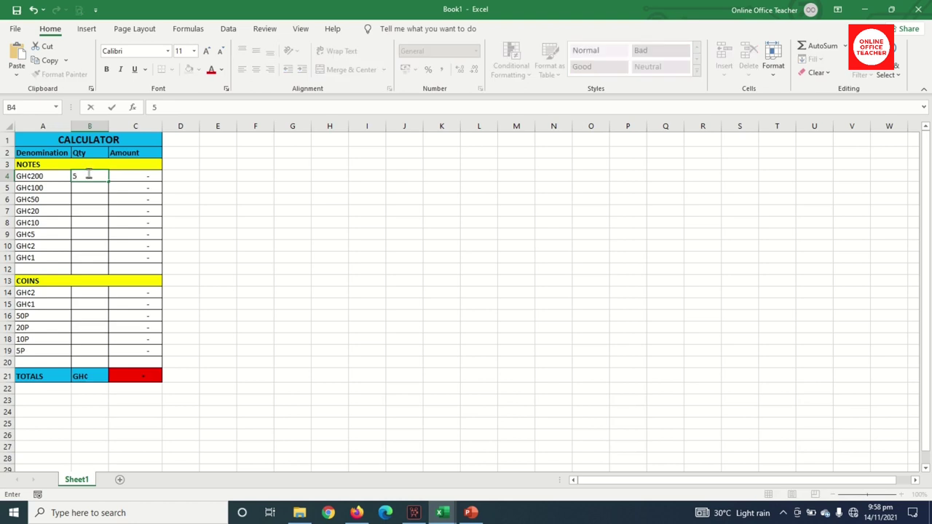
key(Return)
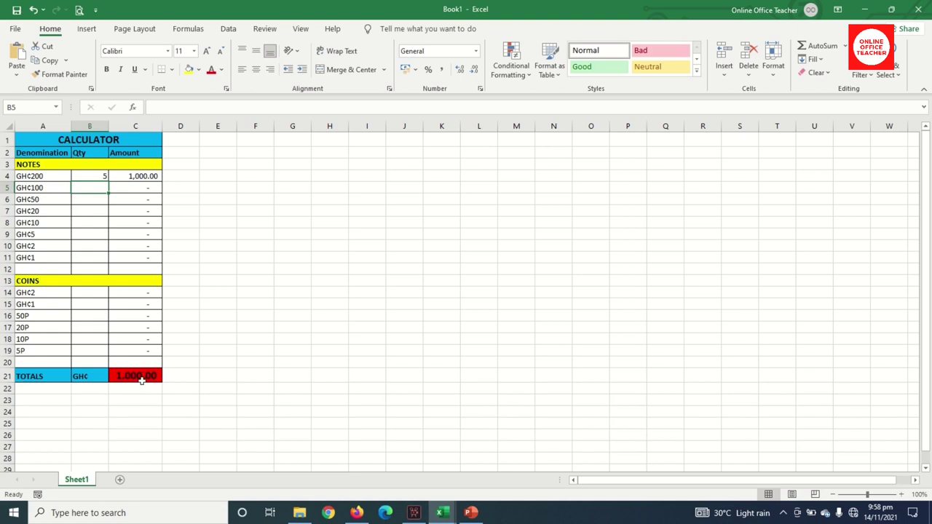
click(77, 222)
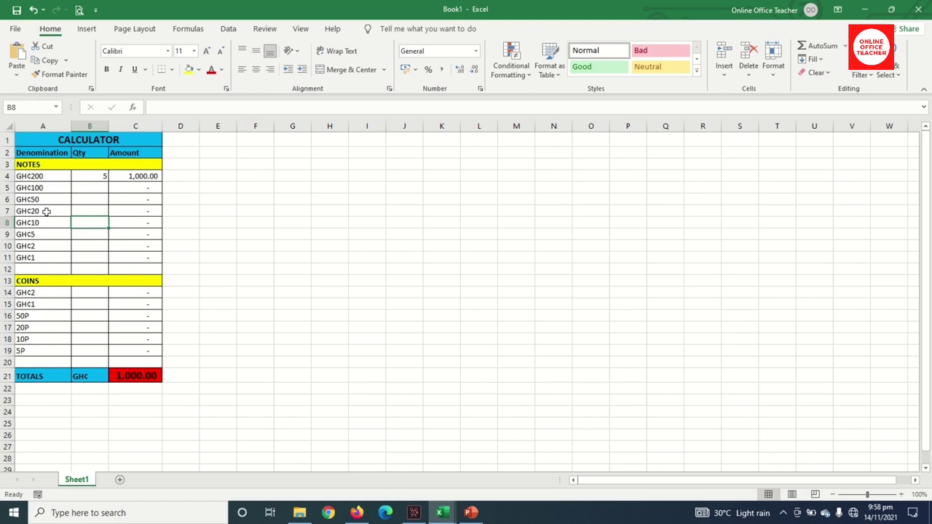
text(2)
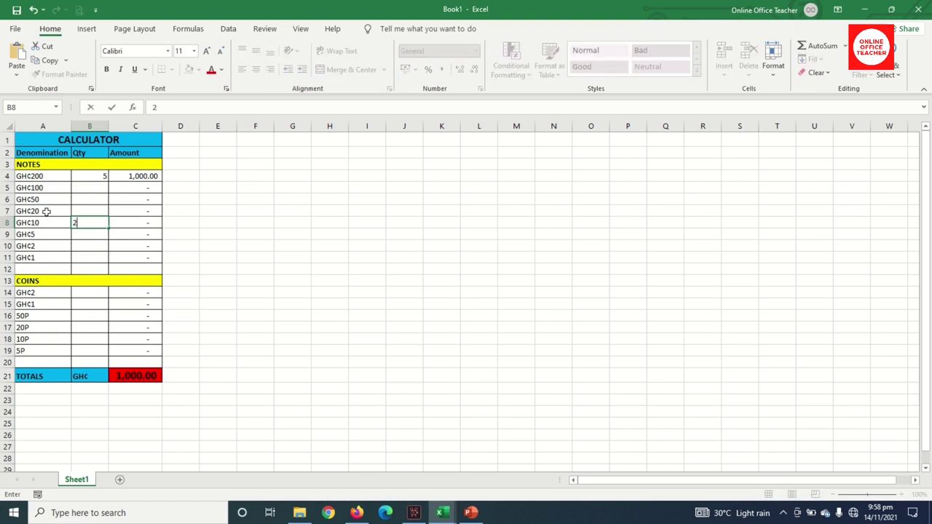
key(Return)
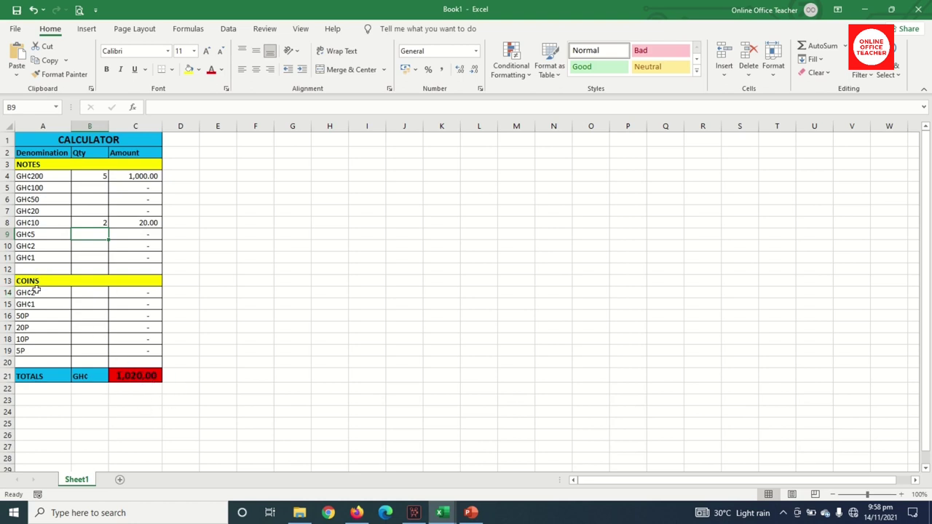
- Enter a quantity of 10 for the 50P coins in the finished calculator
click(88, 317)
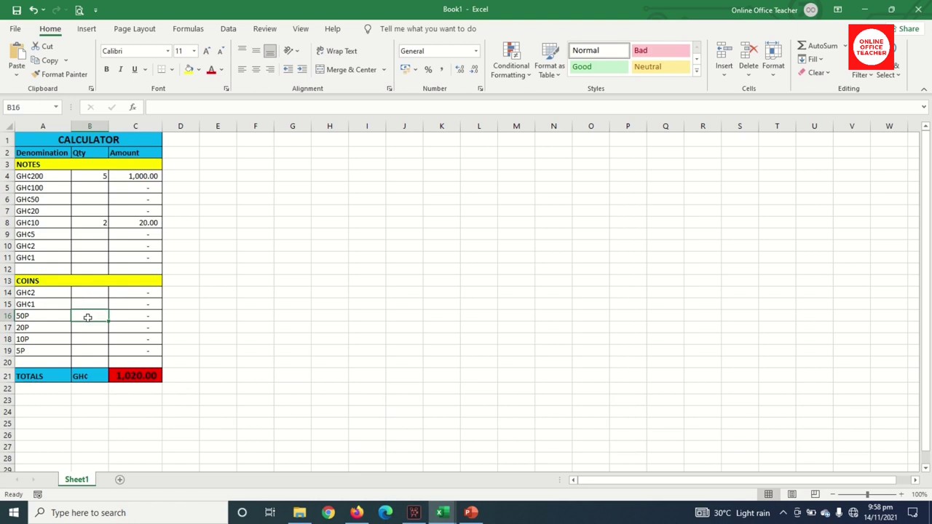
text(10)
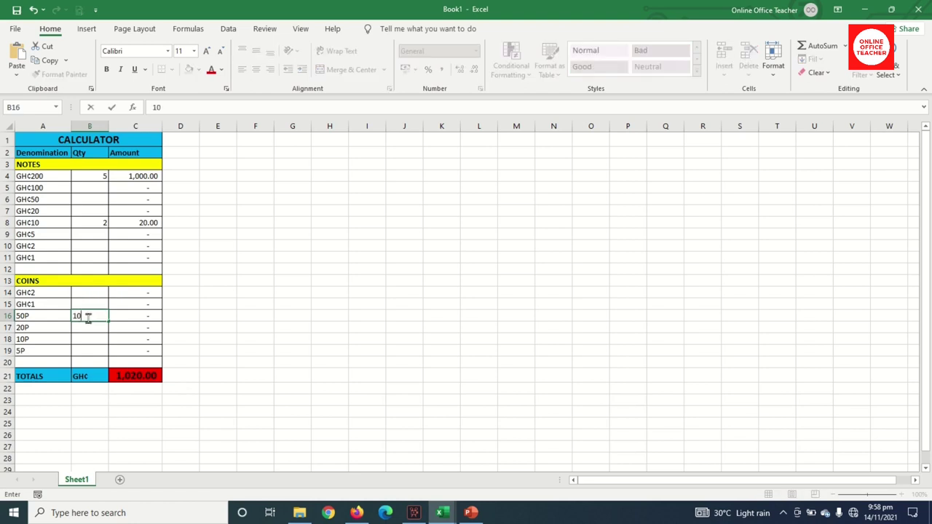
key(Return)
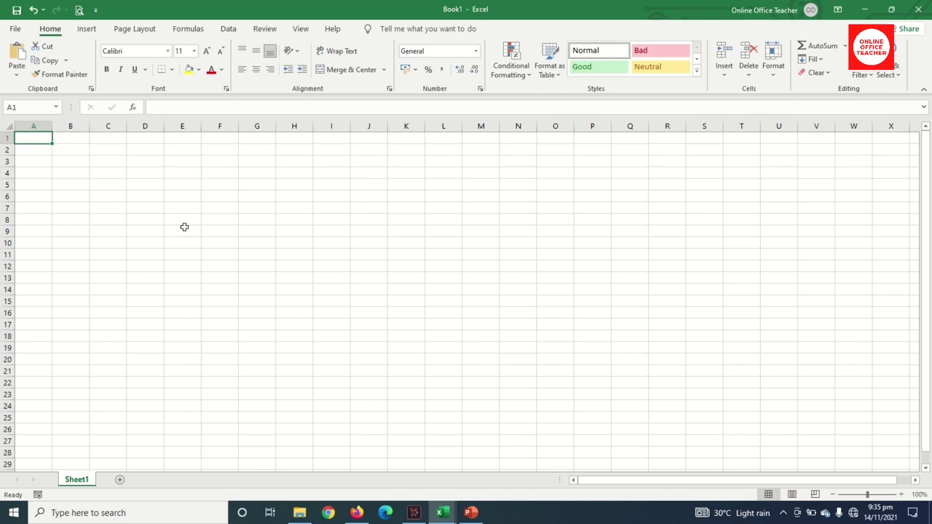
- Enter the title CALCULATOR in A1 of the blank sheet and the headers Denomination, Qty and Amount in A2:C2
text(CALCULATOR)
key(Return)
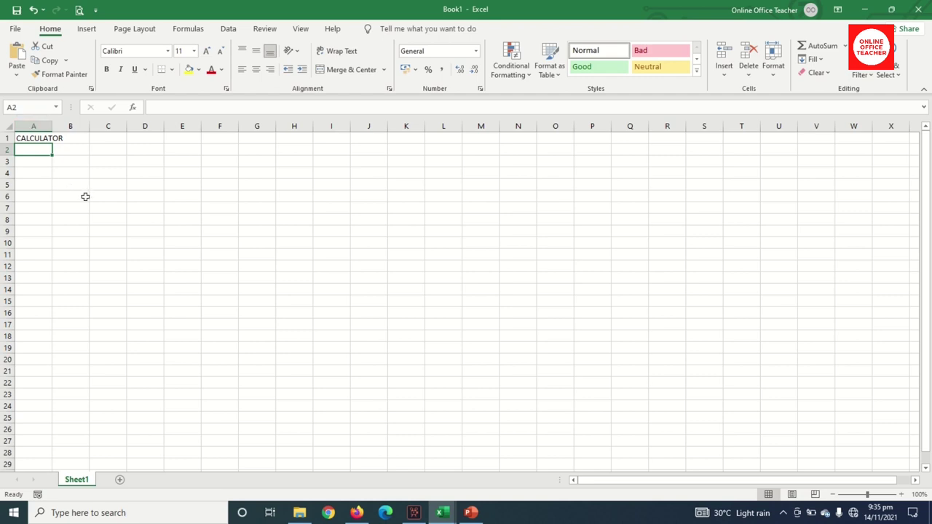
text(Dem)
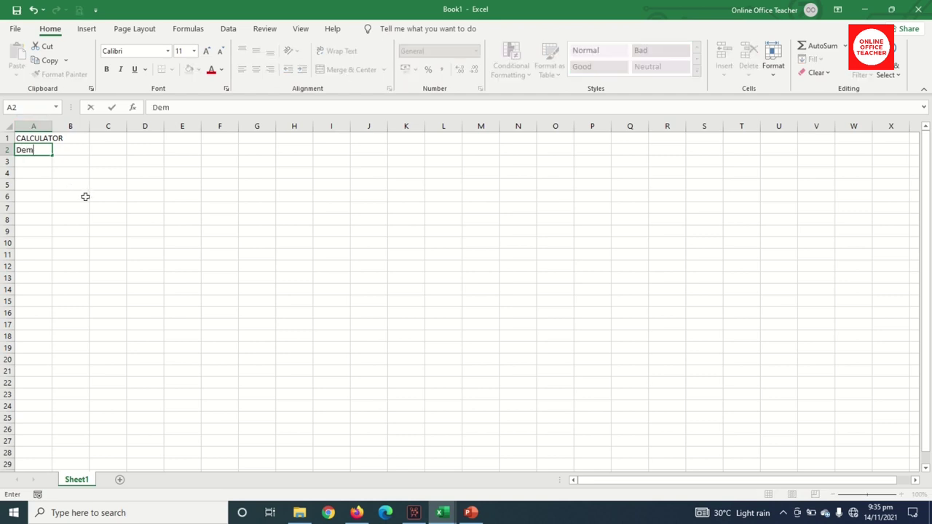
key(BackSpace)
text(nomination)
key(Tab)
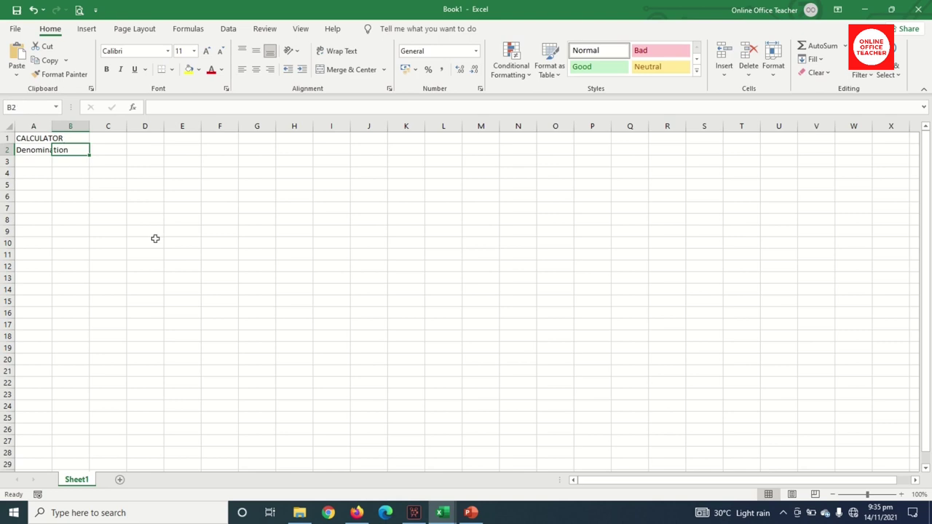
text(Qty)
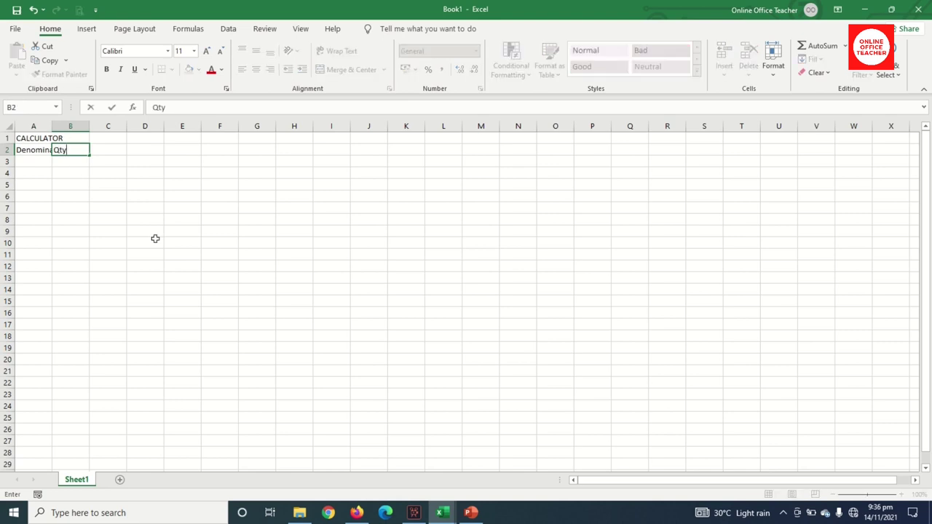
key(Tab)
text(A)
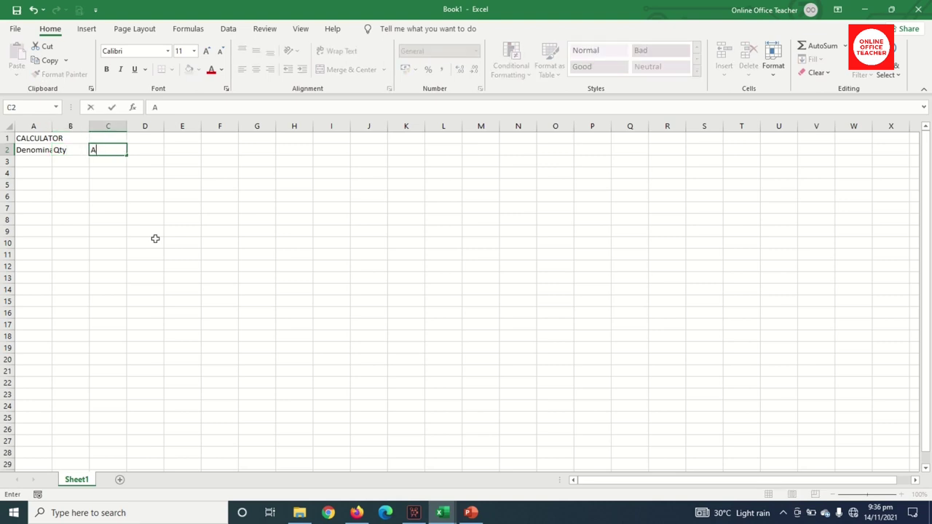
text(mount)
key(Return)
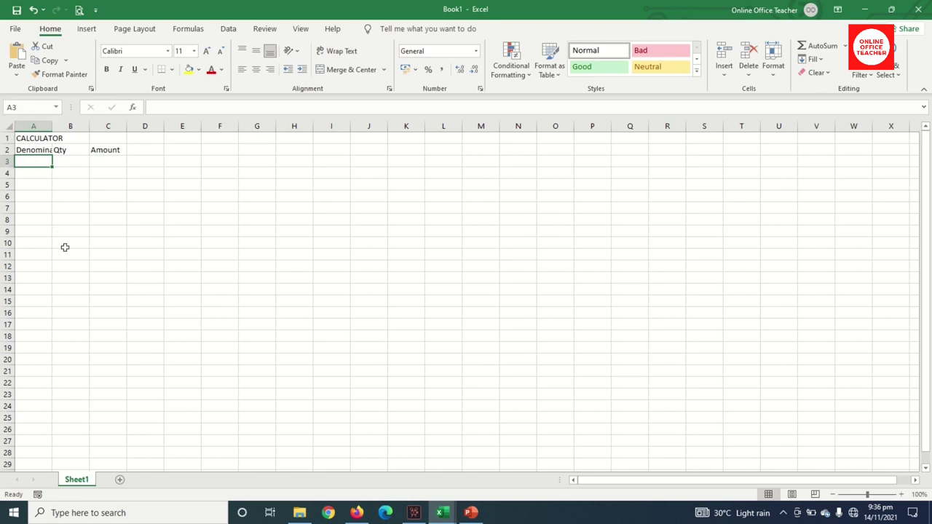
- Enter the section heading NOTES in A3, below the Denomination header
text(NTC)
key(BackSpace)
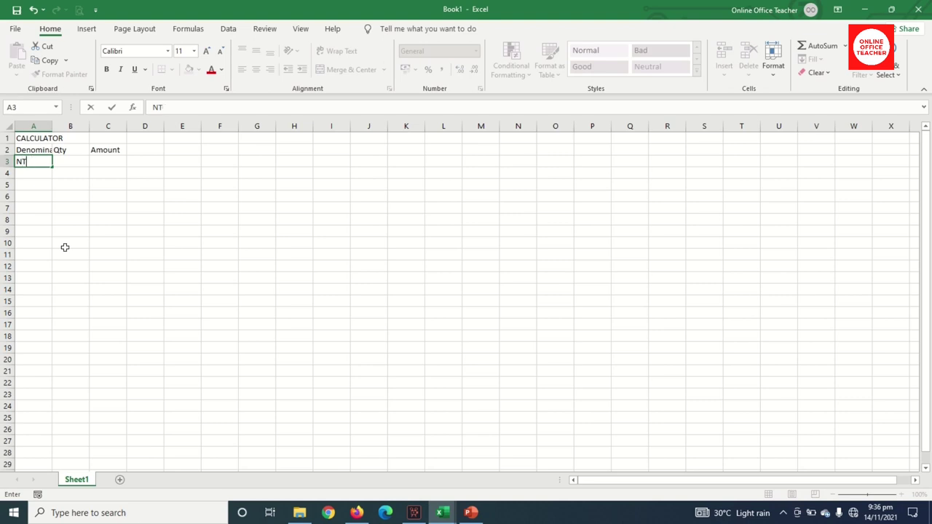
text(TES)
key(Return)
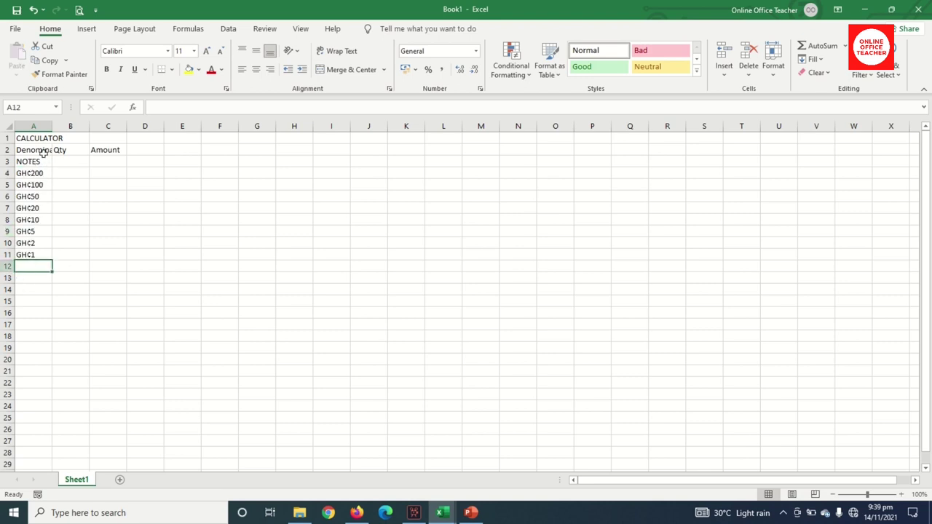
- Enter the section heading COINS in A13, leaving one blank row below the notes list
click(36, 281)
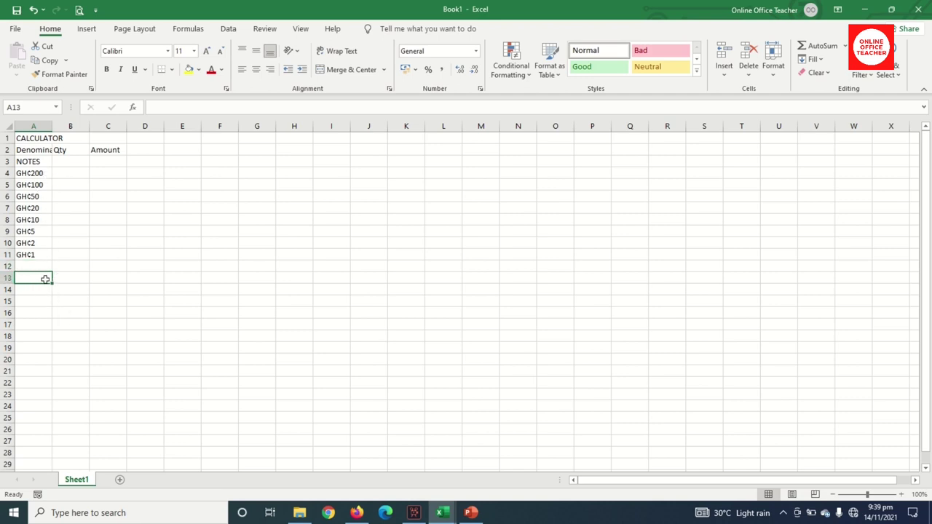
text(COI)
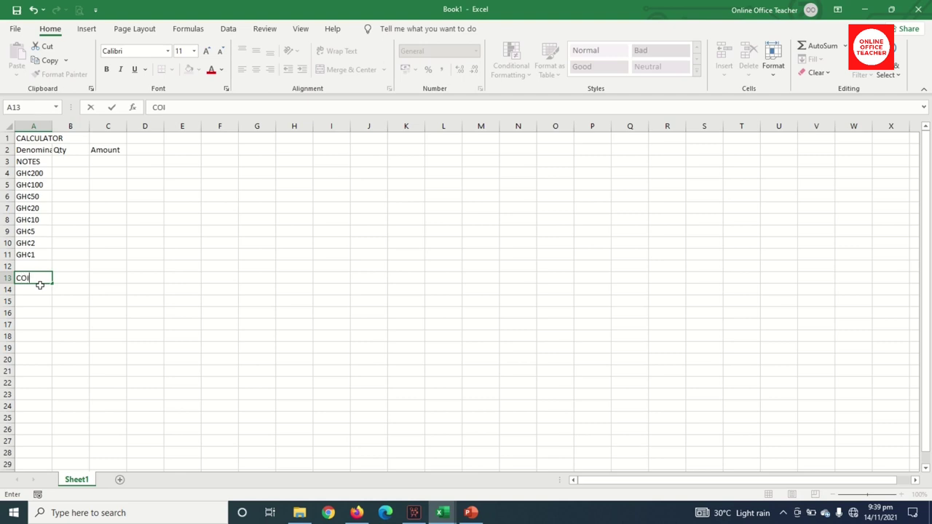
text(NS)
key(Return)
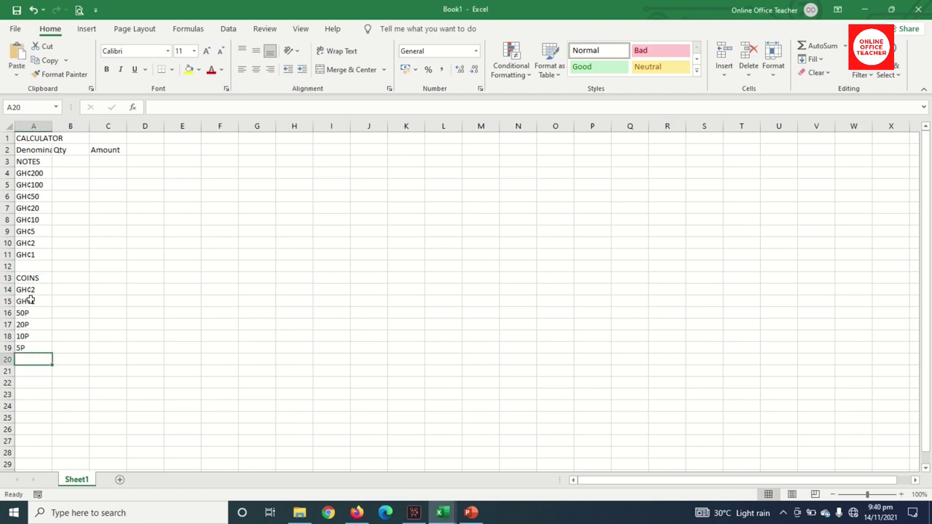
- Enter the label TOTALS in A21 and the currency label GH¢ beside it in B21
click(35, 372)
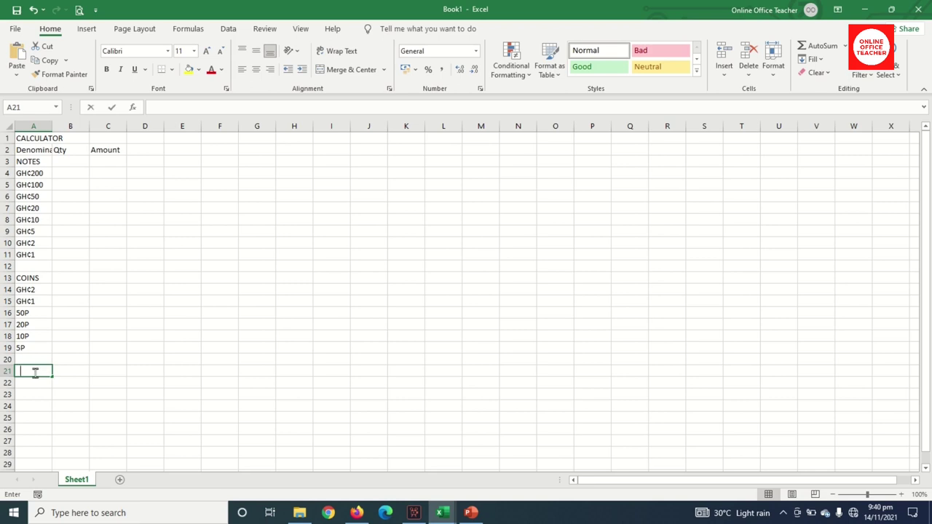
text(TOTALS)
key(ctrl+Return)
key(Right)
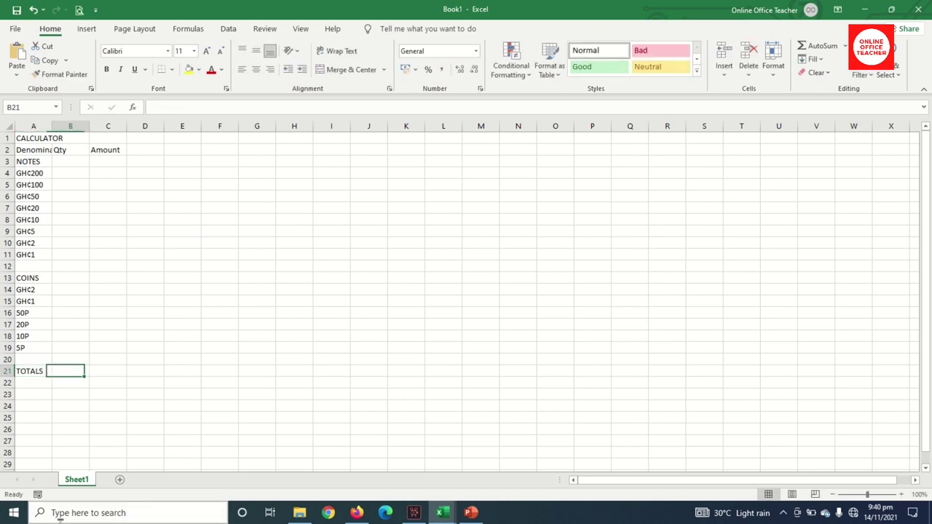
text(G)
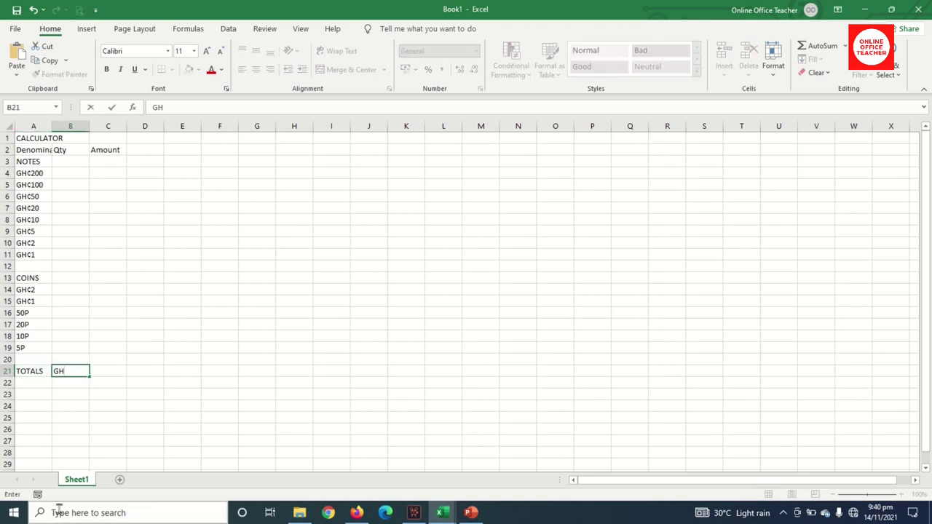
text(H¢)
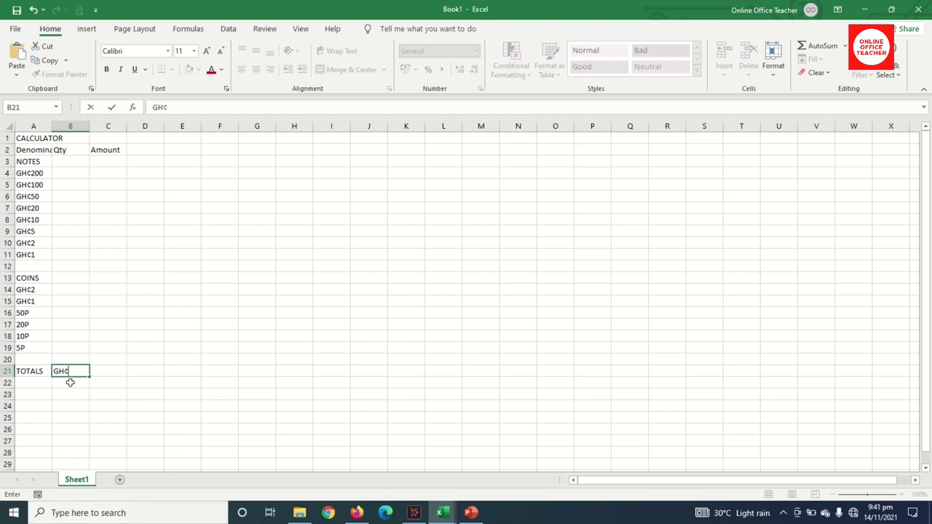
key(ctrl+Return)
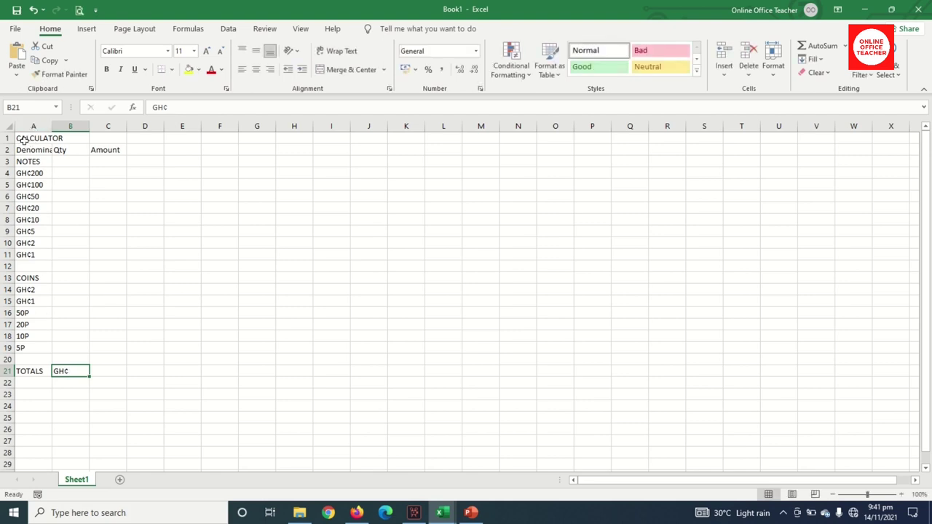
- Merge and center the CALCULATOR title across A1:C1
drag(29, 138, 98, 140)
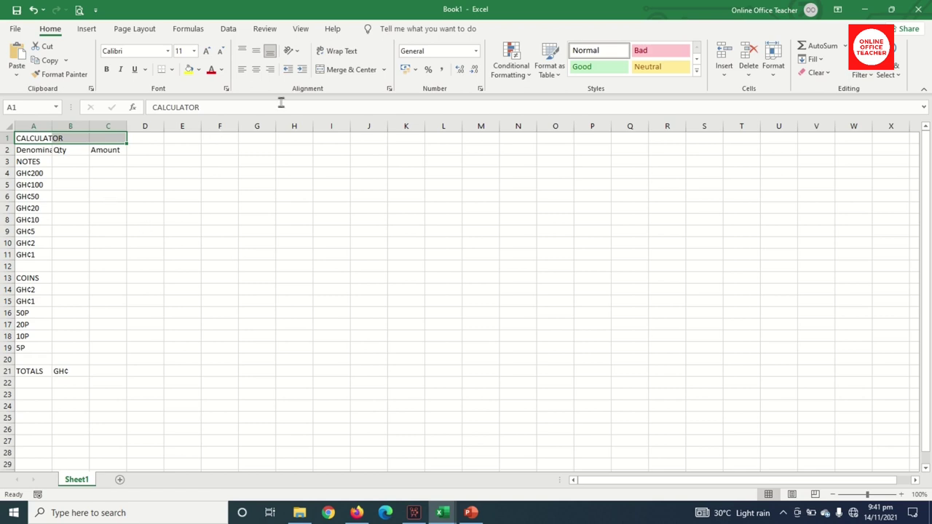
click(343, 69)
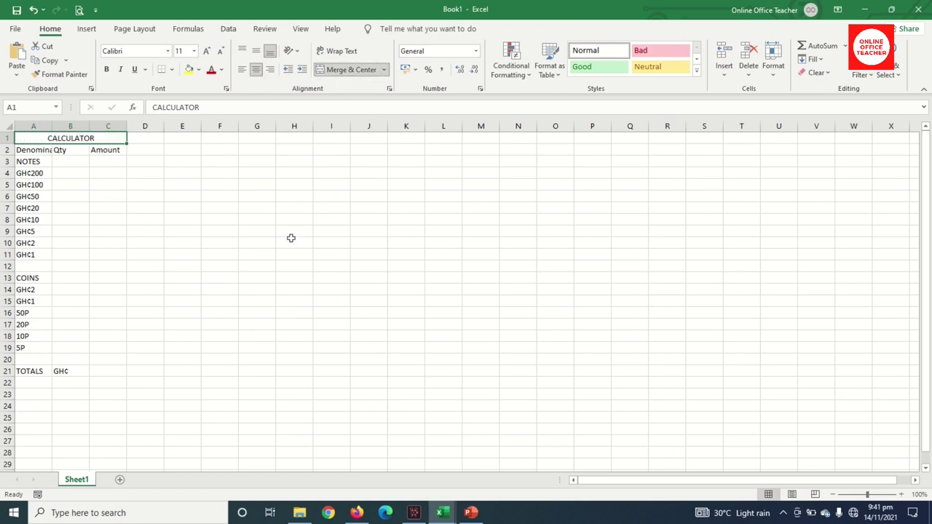
- Autofit the width of column A so that the Denomination header fits
click(30, 149)
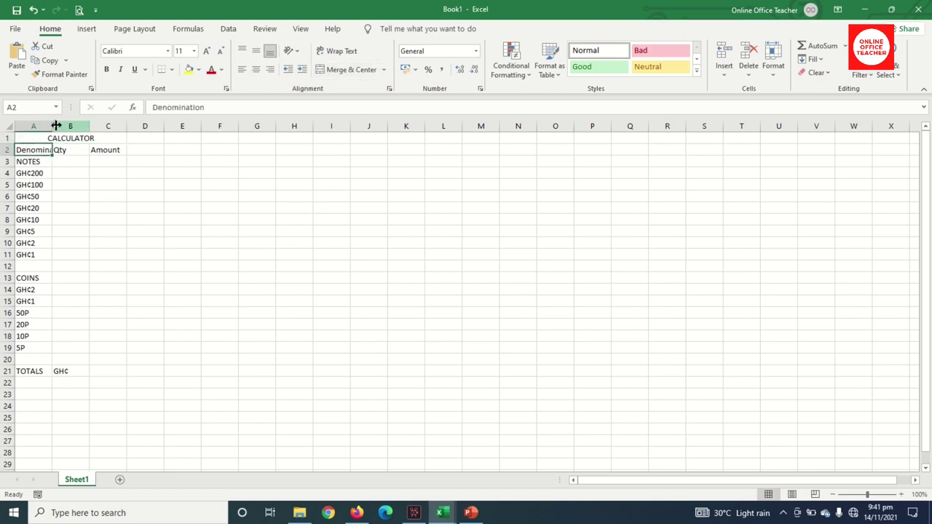
drag(52, 126, 73, 126)
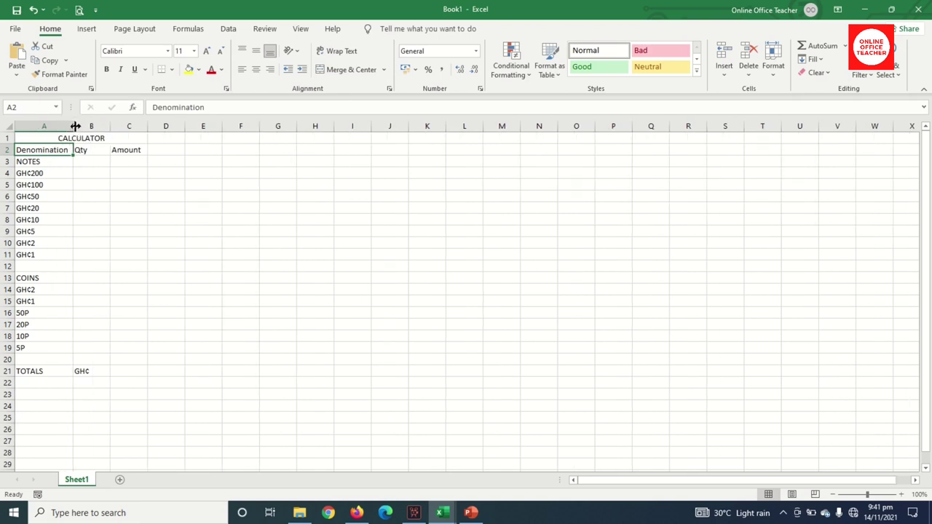
key(ctrl+z)
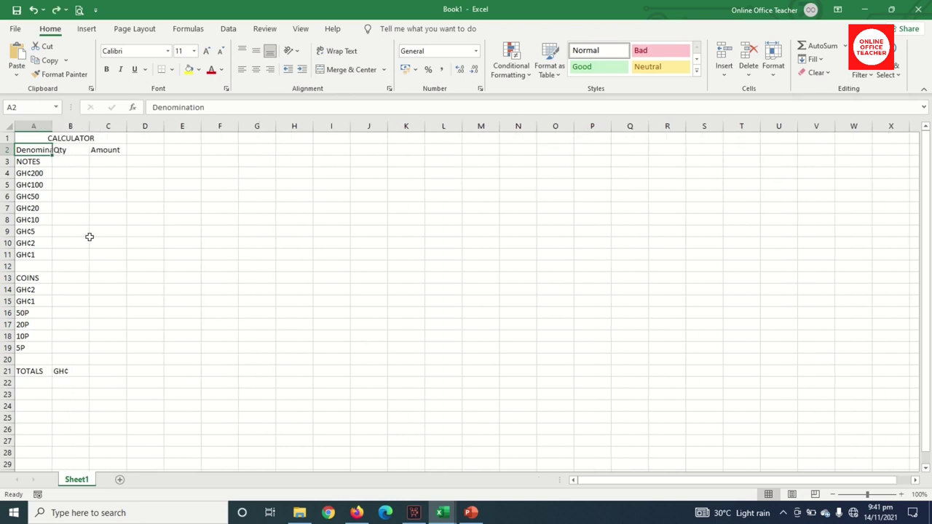
double_click(52, 125)
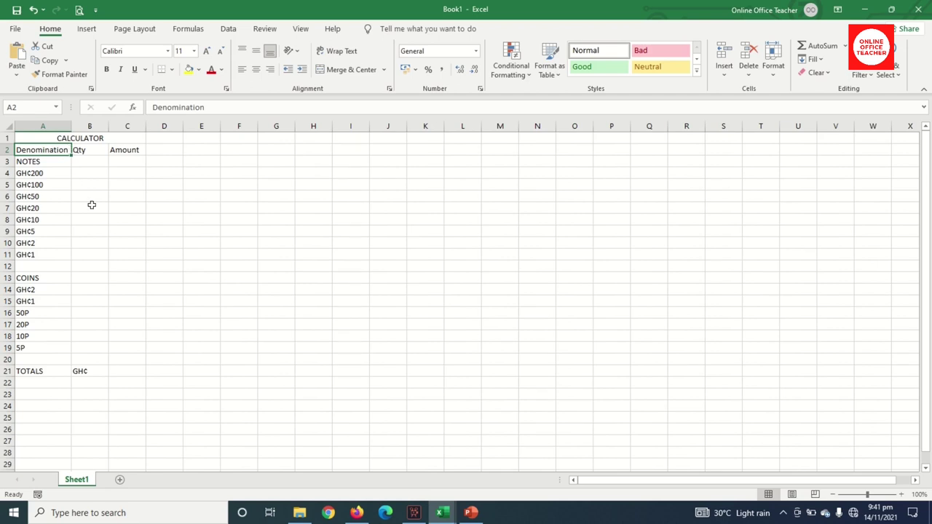
- Make the CALCULATOR title and the header row in A1:C2 bold
drag(58, 138, 60, 149)
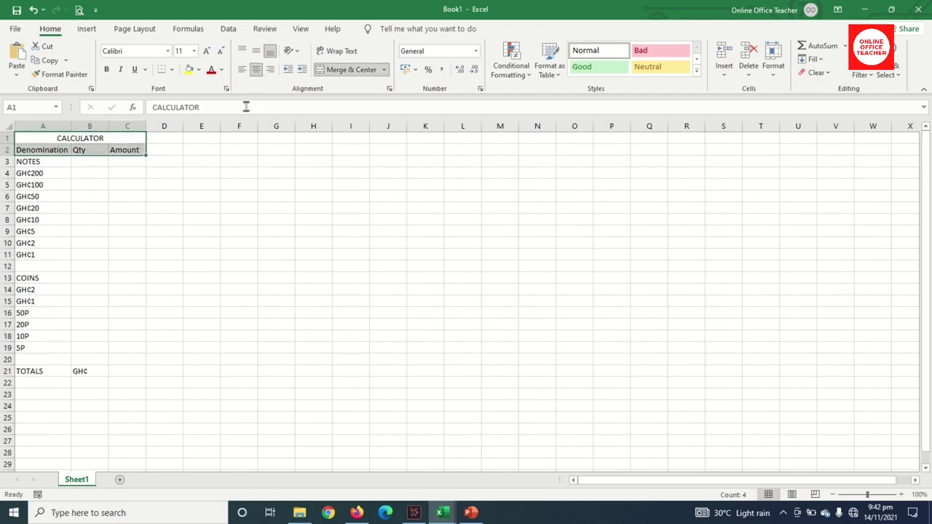
click(104, 69)
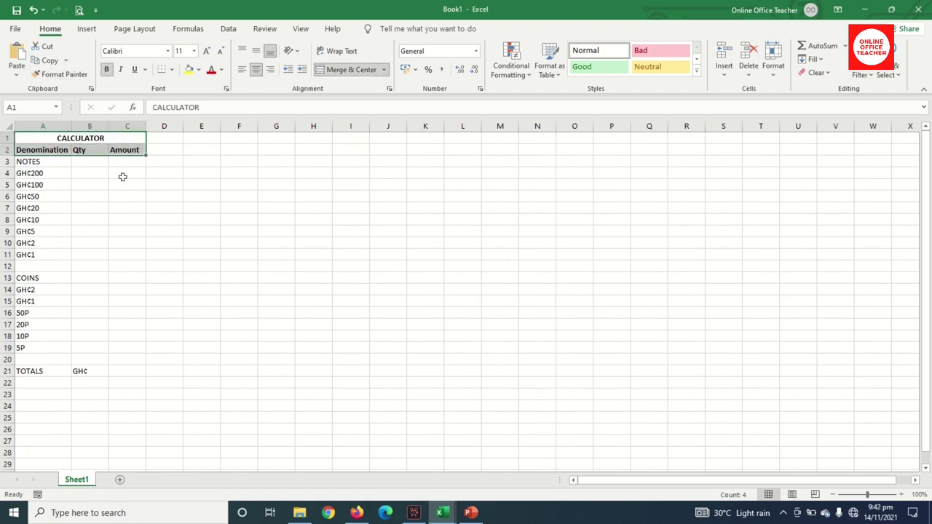
- Increase the font size of the CALCULATOR title to 14
click(101, 139)
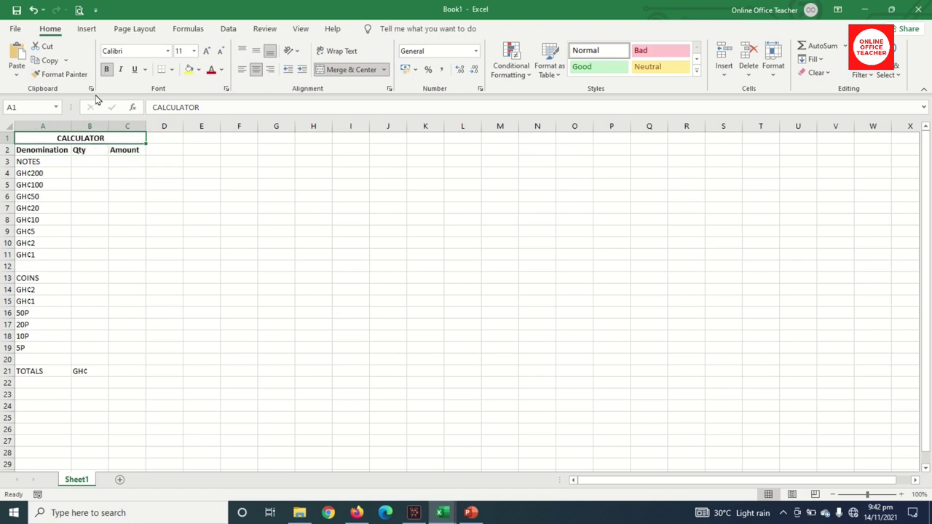
double_click(207, 55)
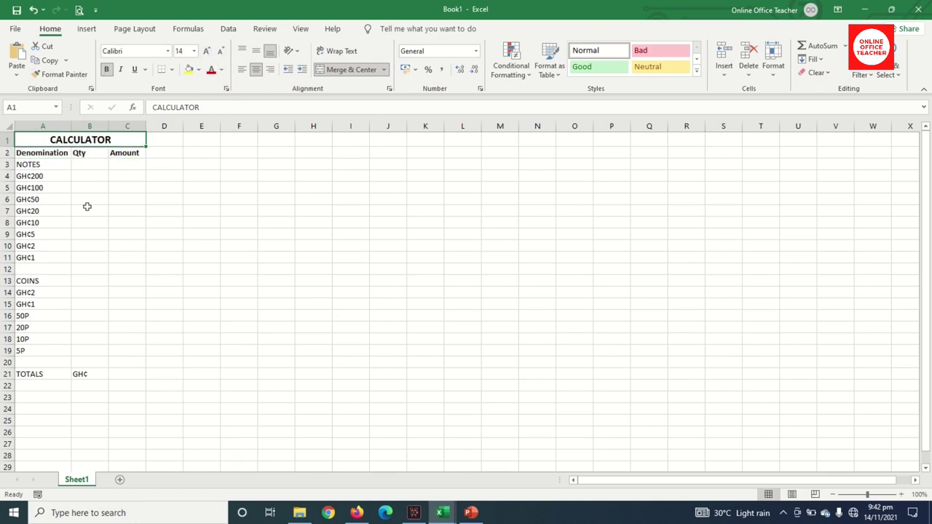
- Merge the NOTES heading across A3:C3, left-align it and make it bold
drag(29, 164, 113, 165)
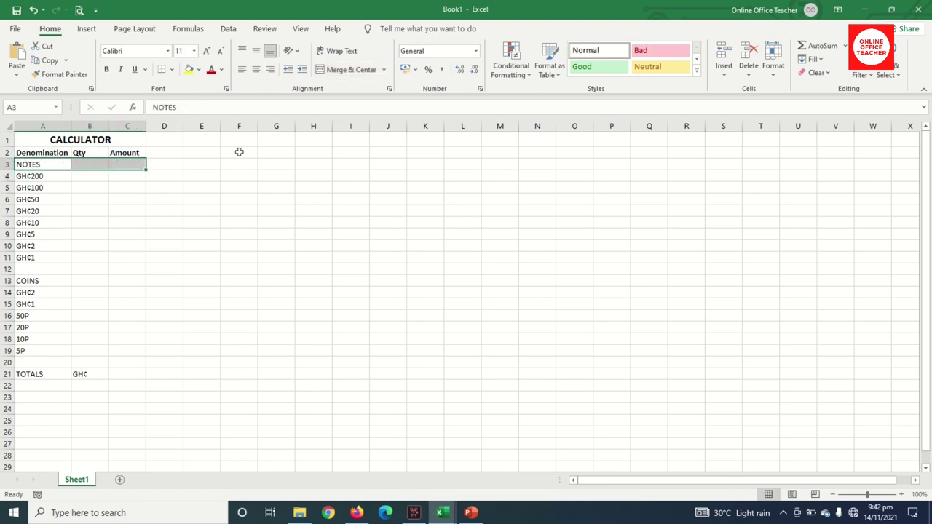
click(352, 73)
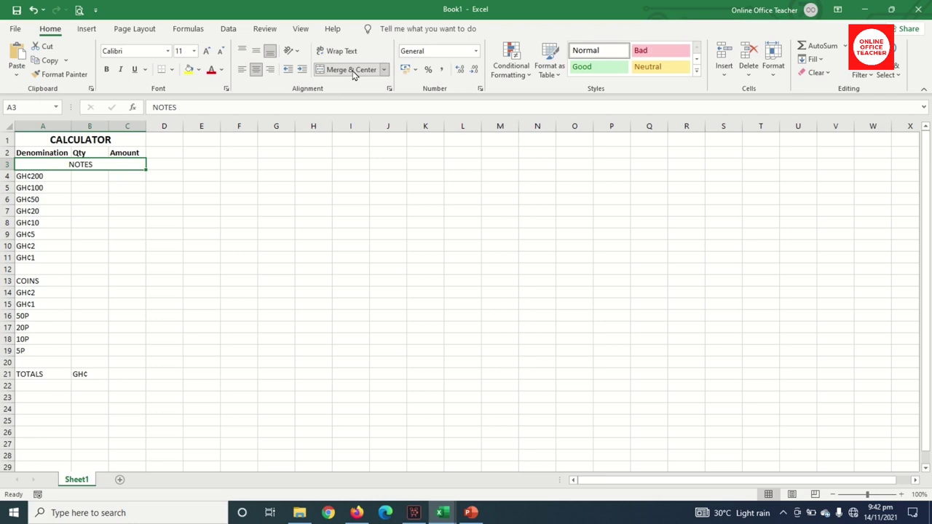
click(241, 71)
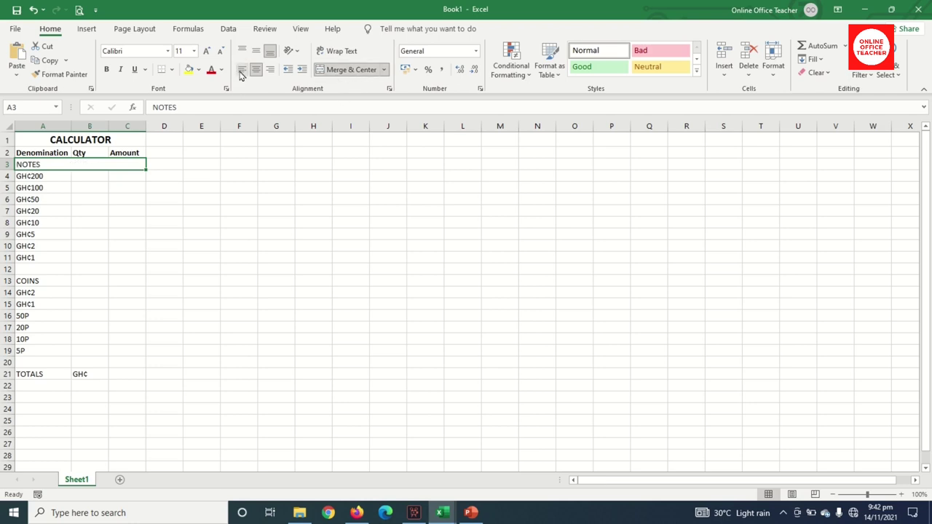
click(107, 70)
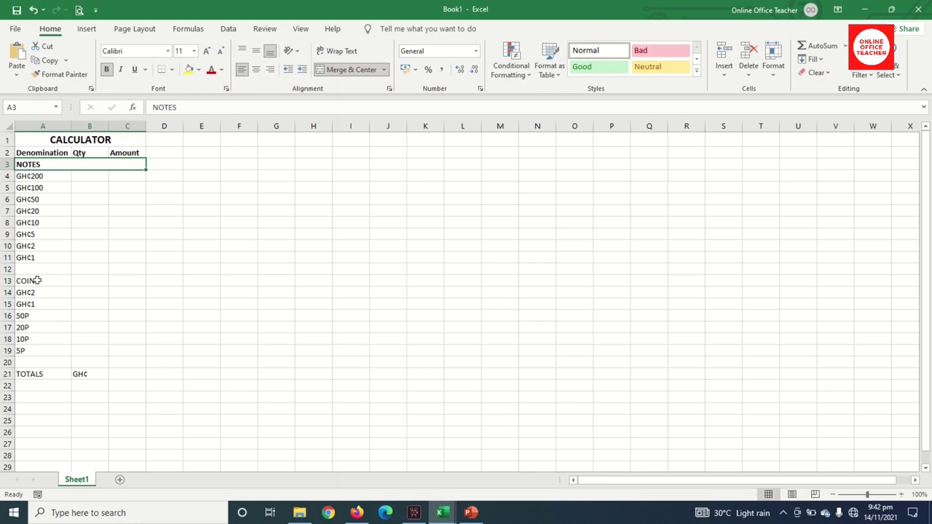
- Merge the COINS heading across A13:C13 with left alignment and bold text
drag(36, 281, 132, 281)
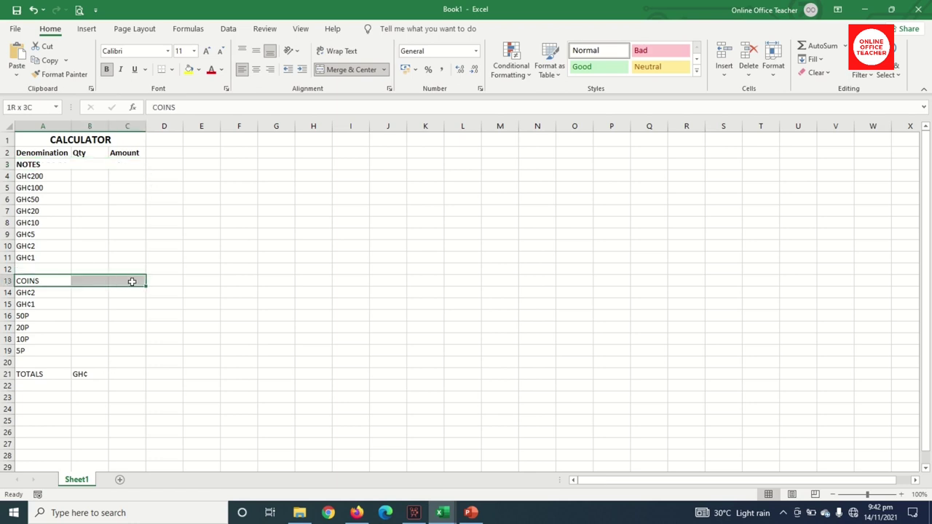
click(352, 69)
click(241, 69)
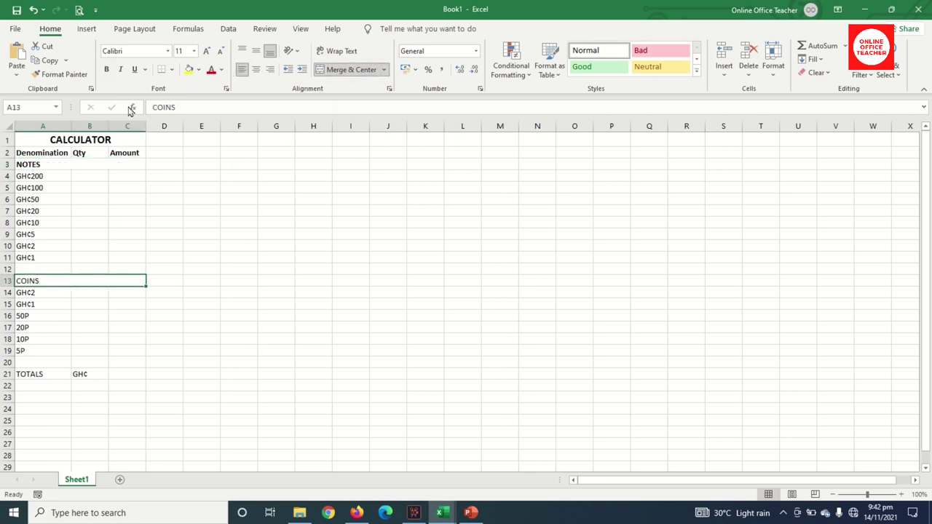
click(107, 70)
- Make the TOTALS row in A21:C21 bold
drag(21, 373, 119, 376)
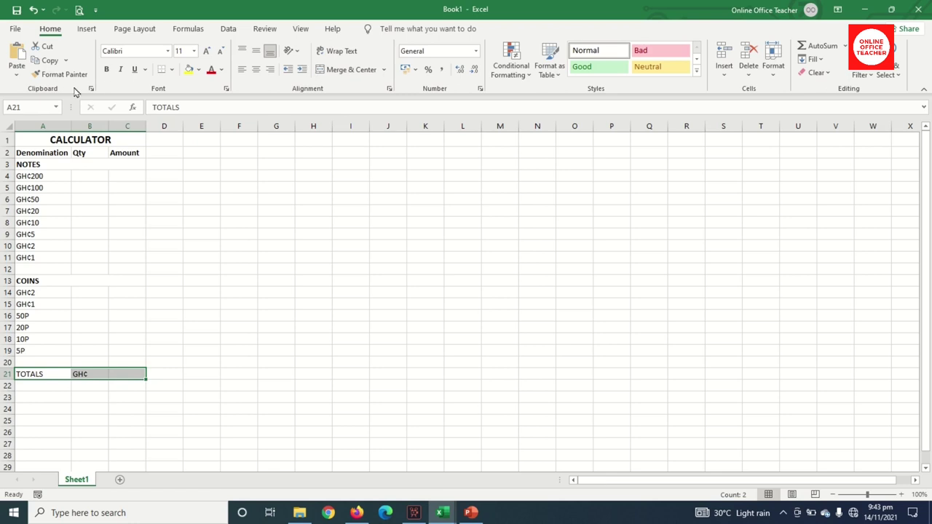
click(107, 70)
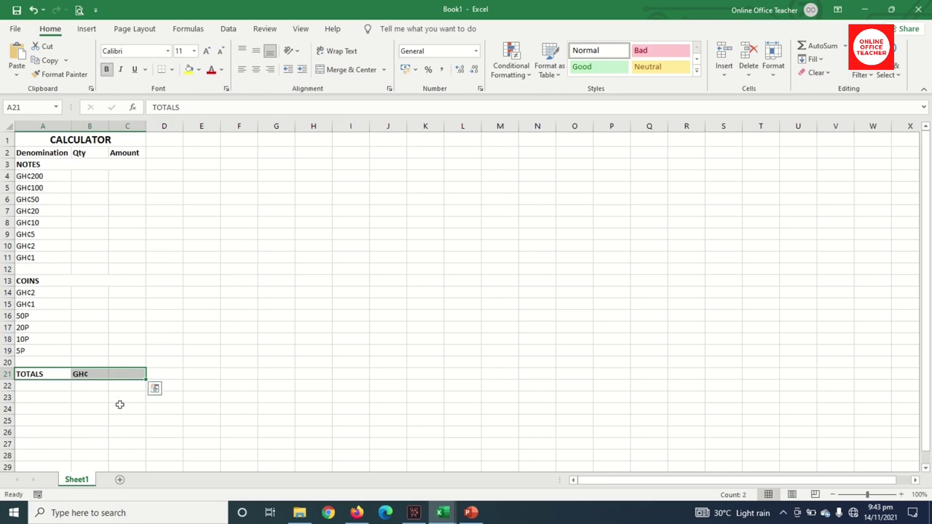
double_click(41, 373)
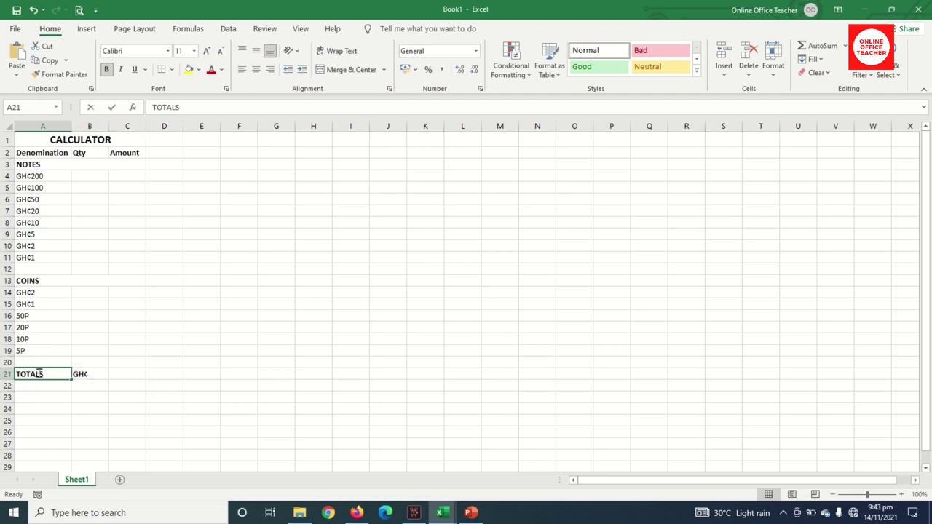
click(85, 418)
- Fill the TOTALS and GH¢ label cells A21:B21 with a darker theme blue
drag(36, 374, 84, 373)
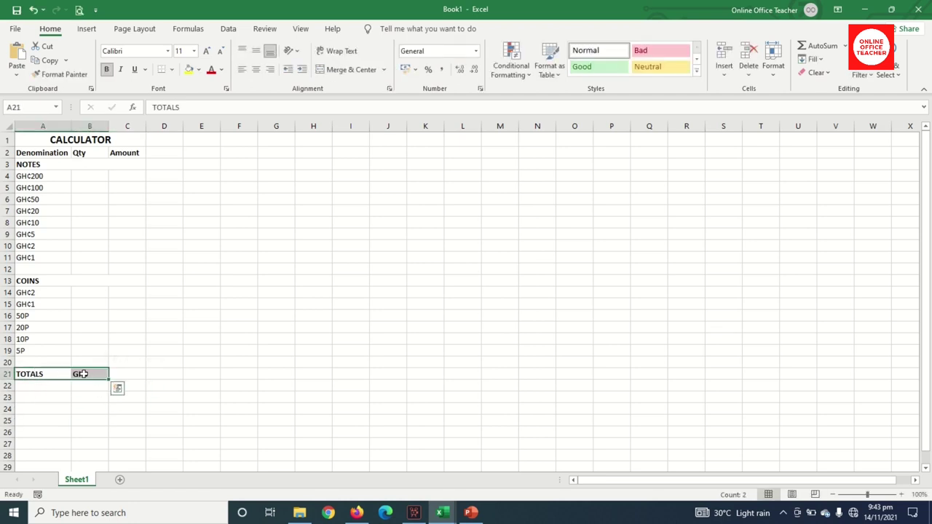
click(198, 70)
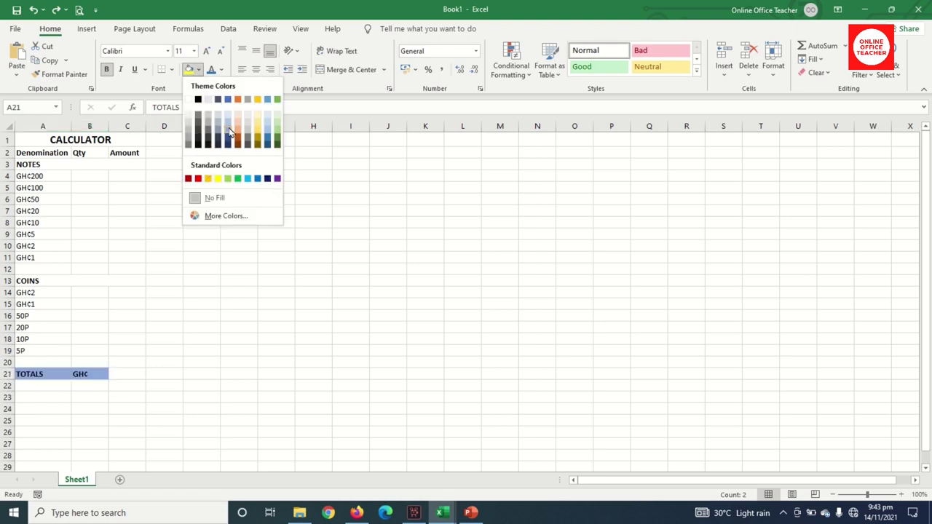
click(267, 138)
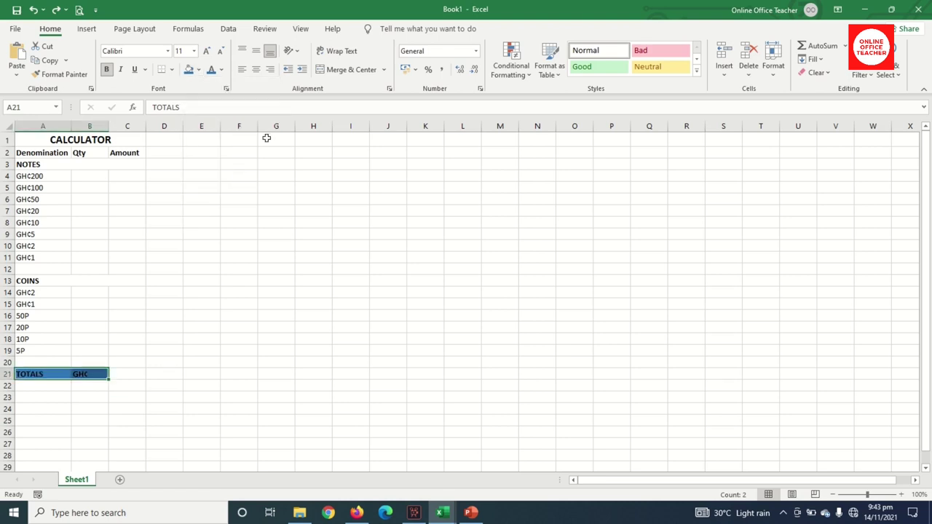
- Fill the total amount cell C21 with standard red
click(132, 375)
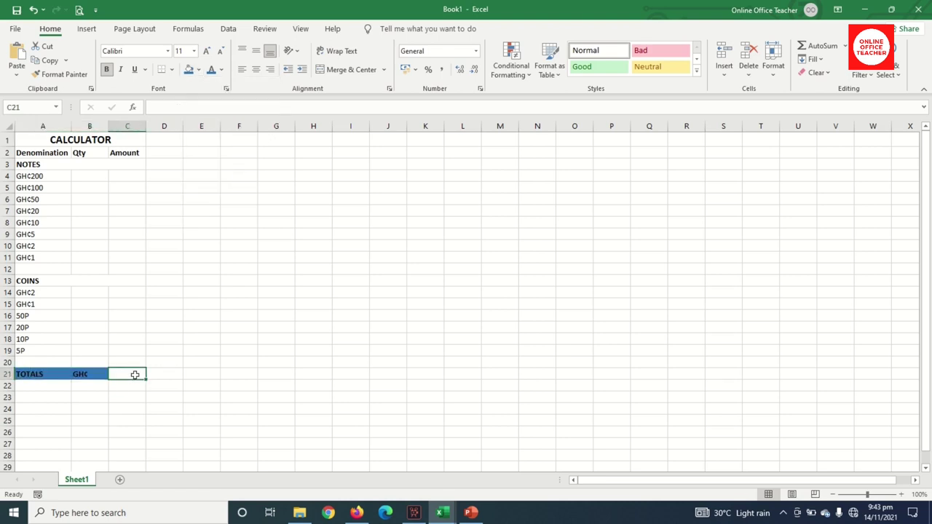
click(198, 69)
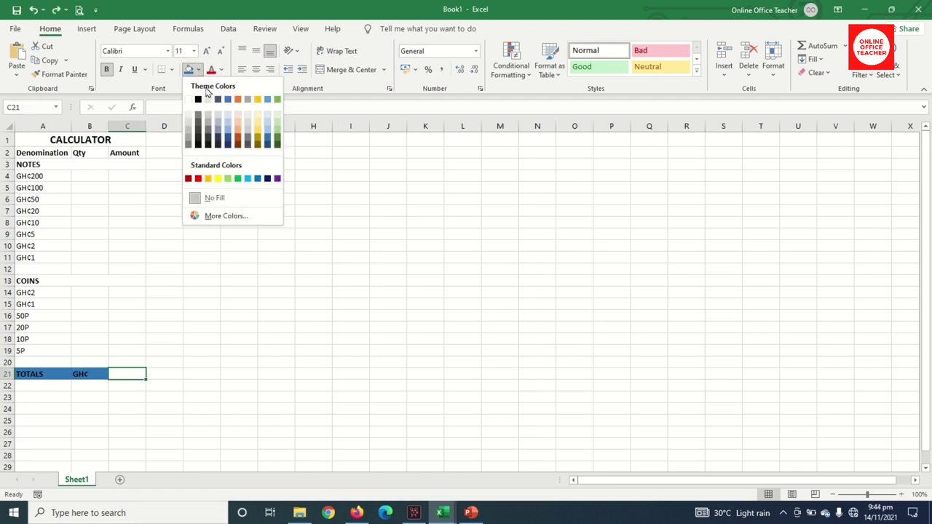
click(198, 178)
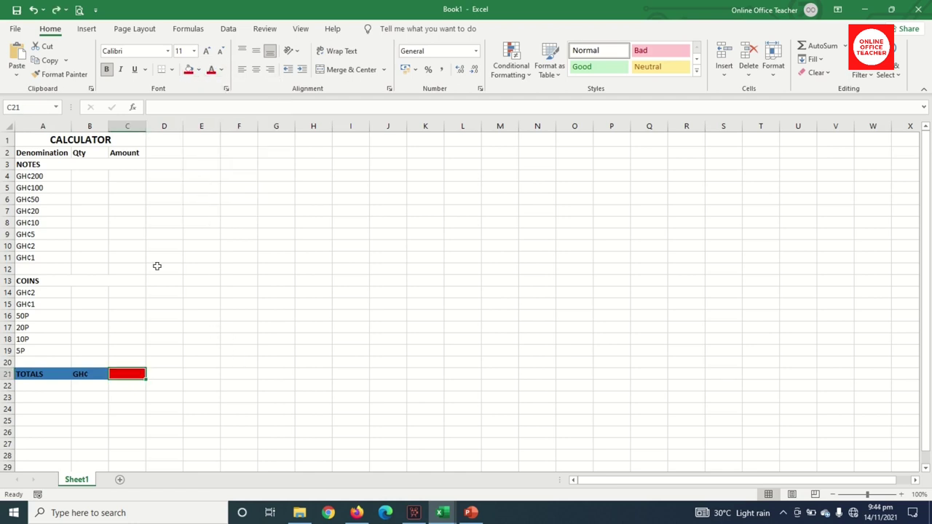
- Fill the title and header rows A1:C2 and the TOTALS label cells A21:B21 with standard light blue
drag(49, 137, 67, 150)
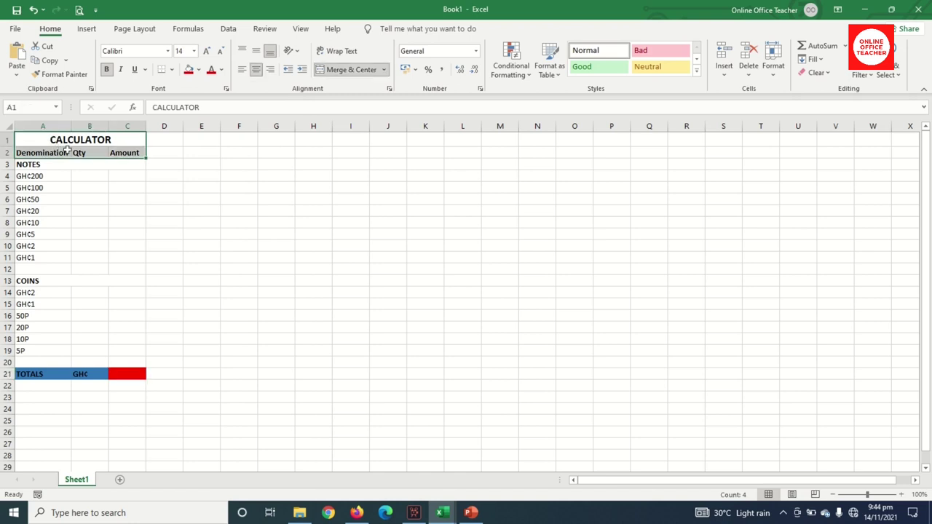
click(198, 70)
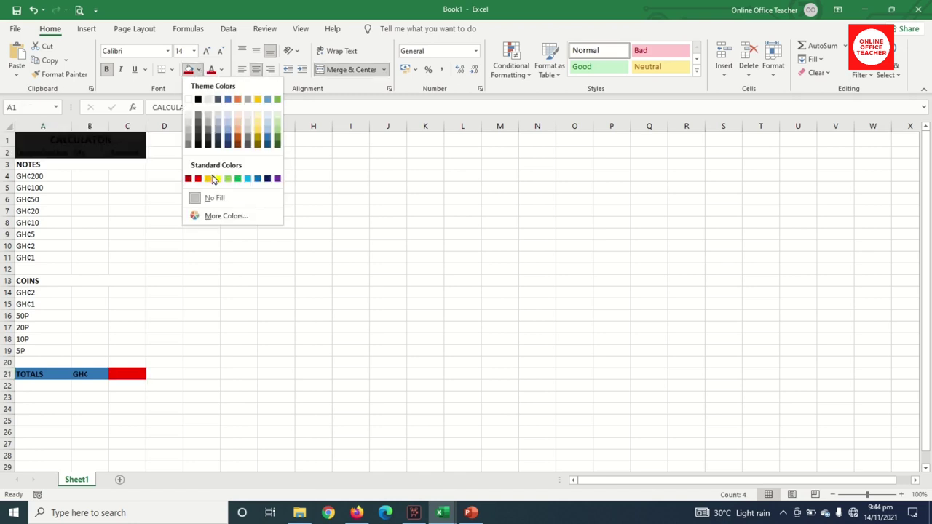
click(247, 179)
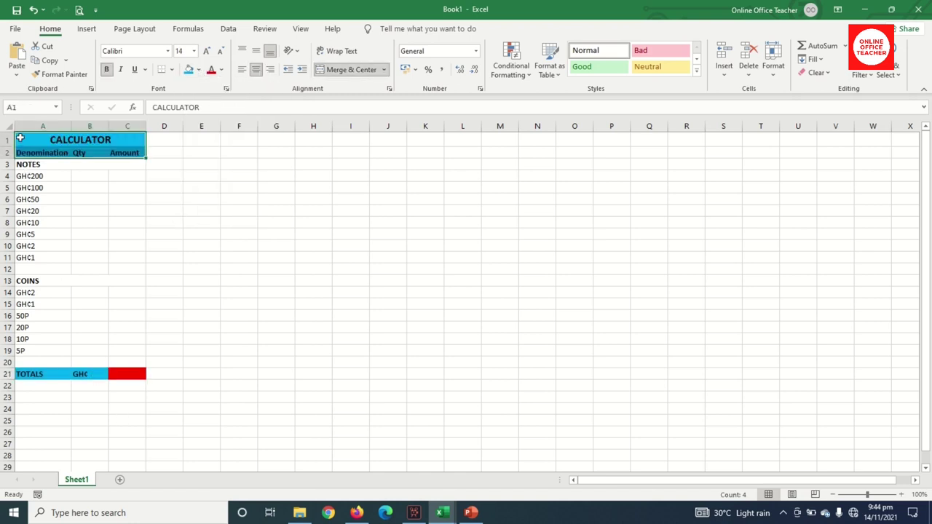
- Apply outline and inside borders to the whole calculator table A1:C21
drag(29, 140, 79, 376)
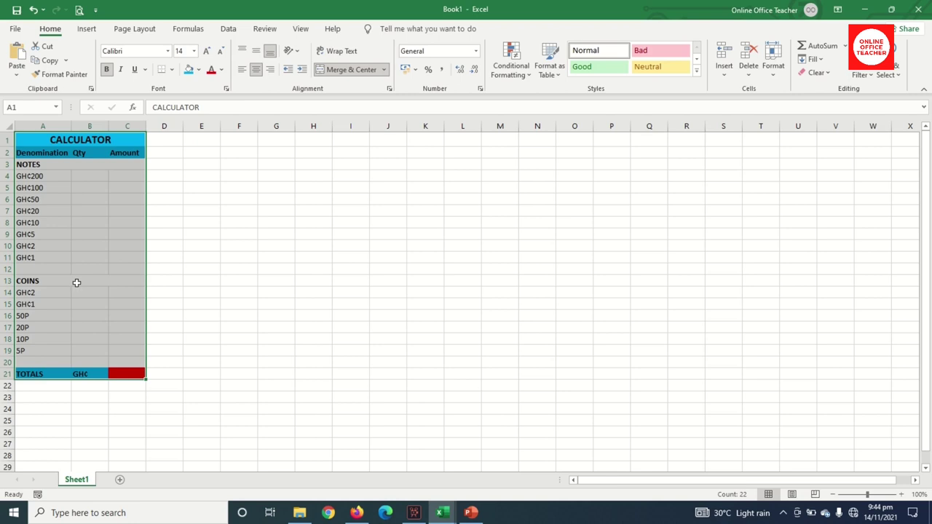
right_click(68, 223)
click(112, 441)
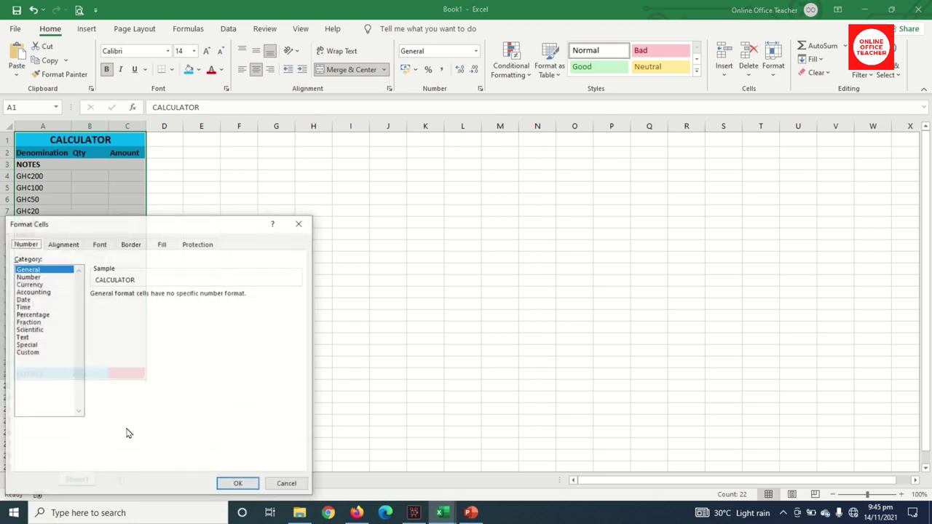
click(132, 245)
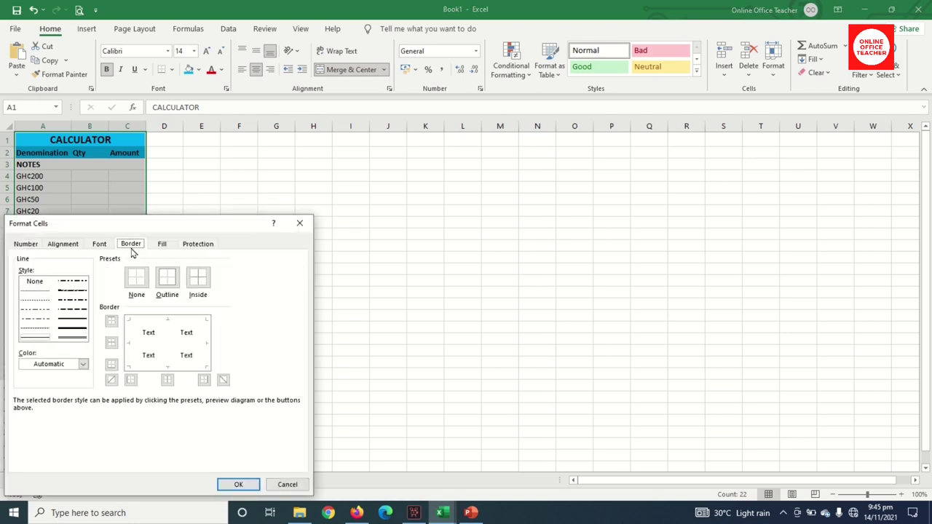
click(167, 278)
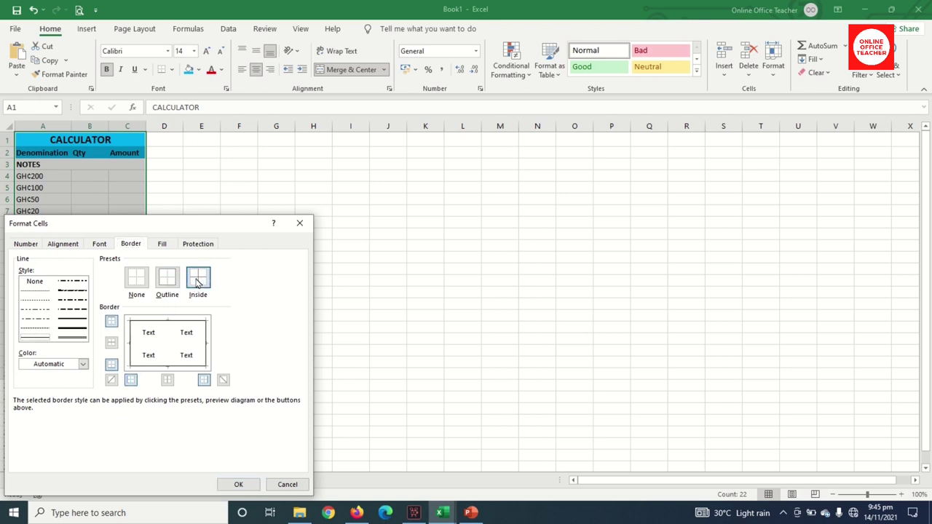
click(198, 278)
click(237, 485)
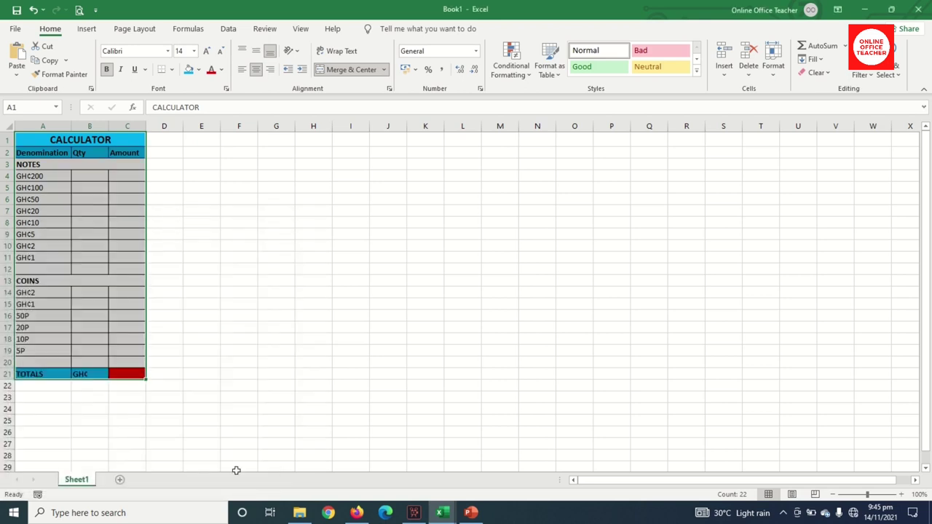
click(231, 333)
- Fill the merged NOTES and COINS heading rows with standard yellow
click(37, 164)
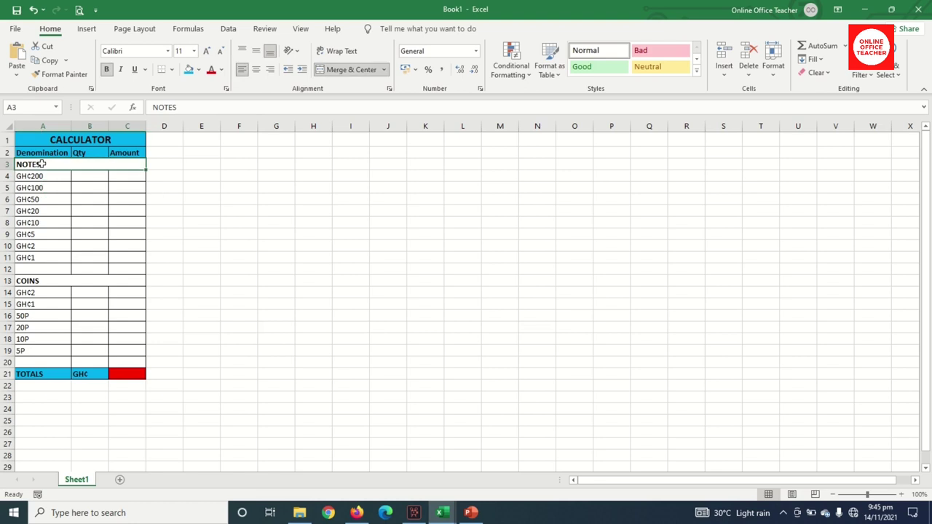
click(198, 70)
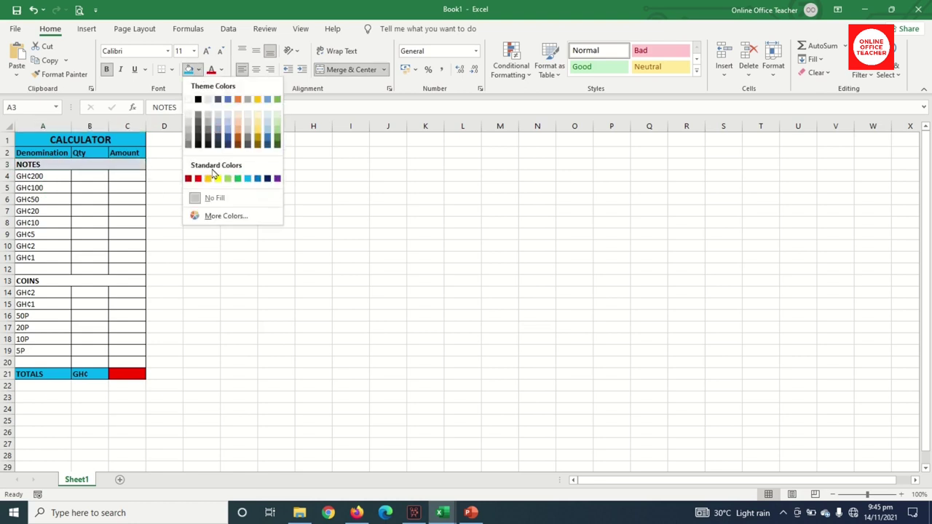
click(221, 183)
click(45, 281)
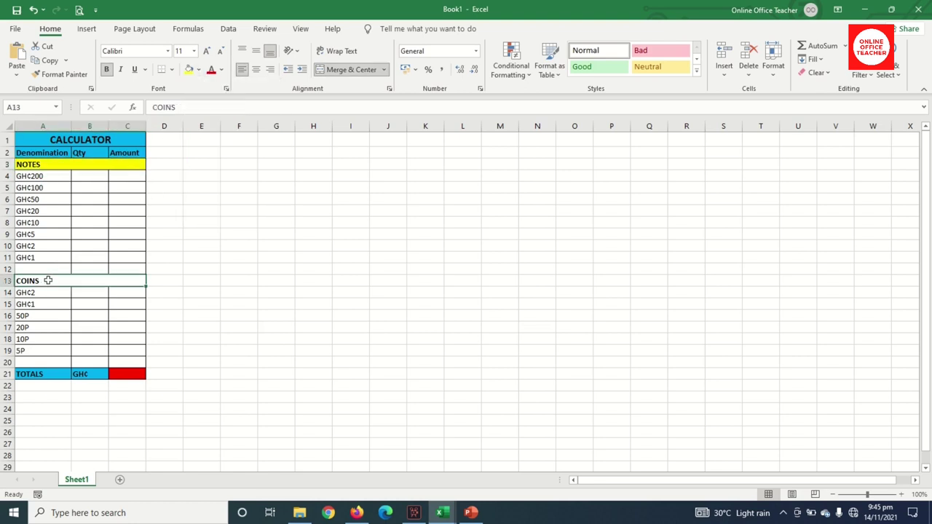
click(188, 69)
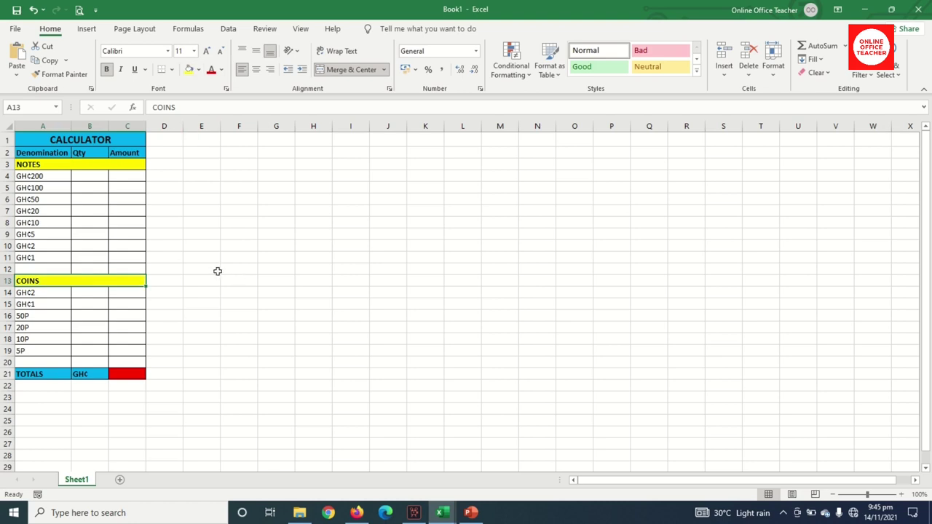
click(217, 271)
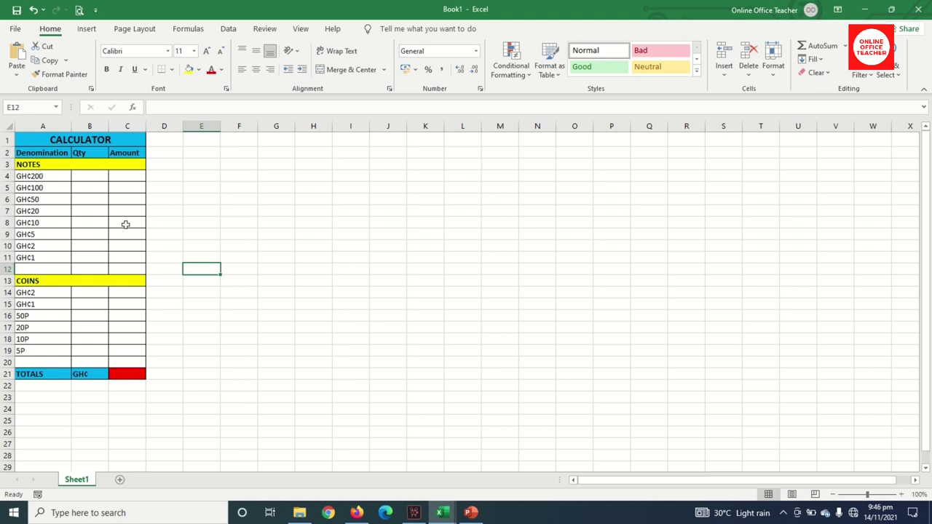
- Enter the formula =B4*200 in C4 to calculate the amount for the GH¢200 notes
click(129, 178)
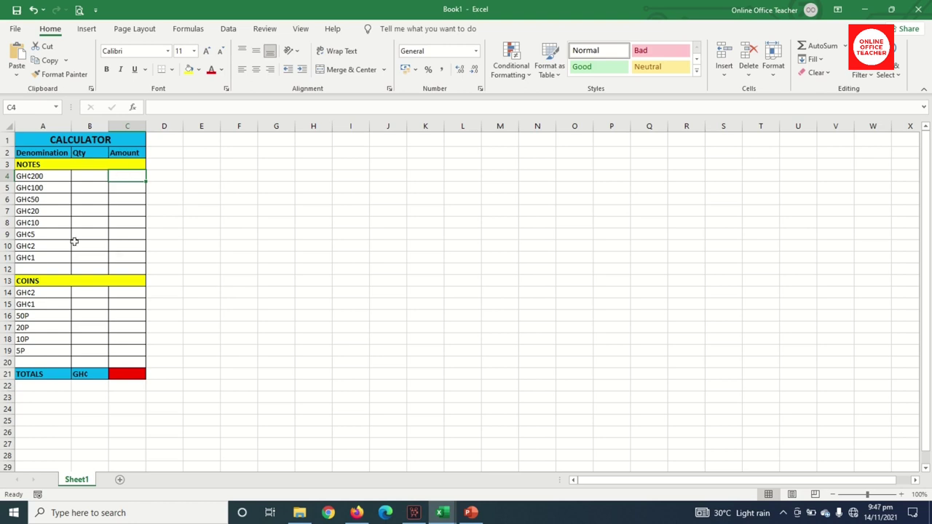
text(=)
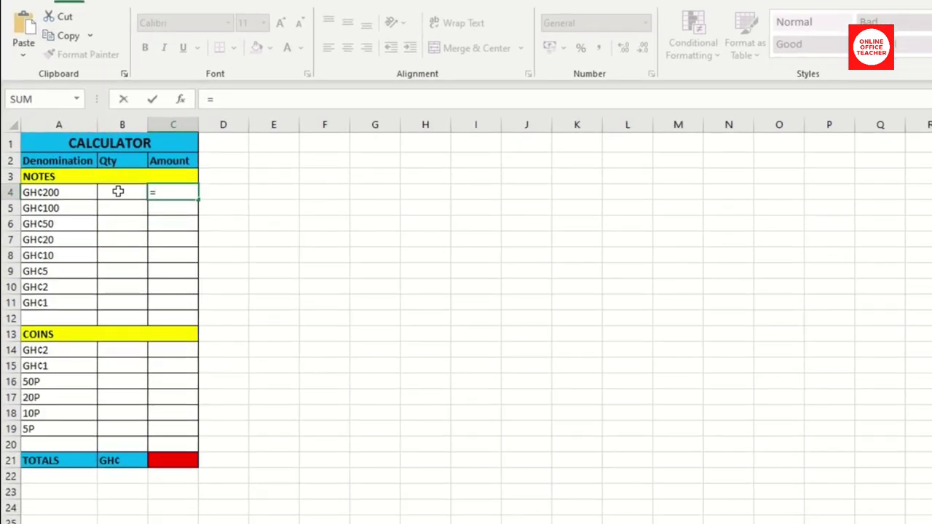
click(118, 191)
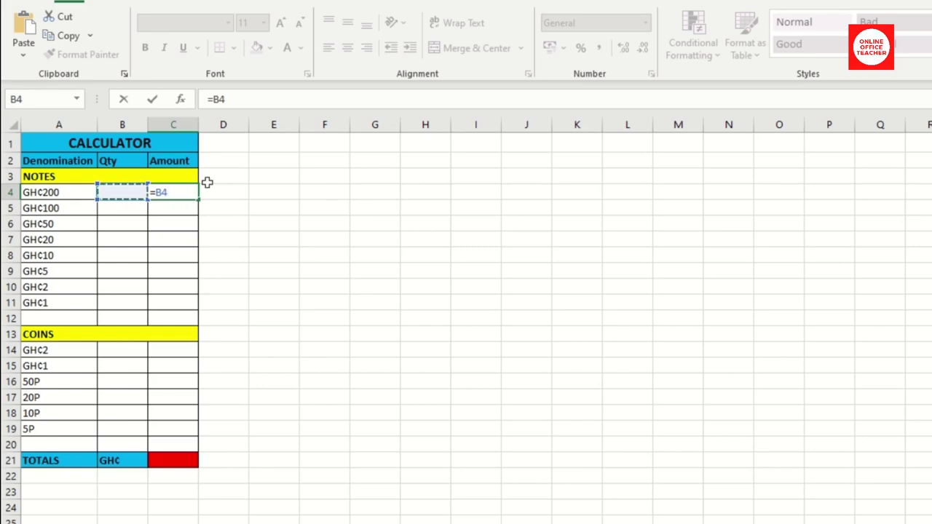
text(*200)
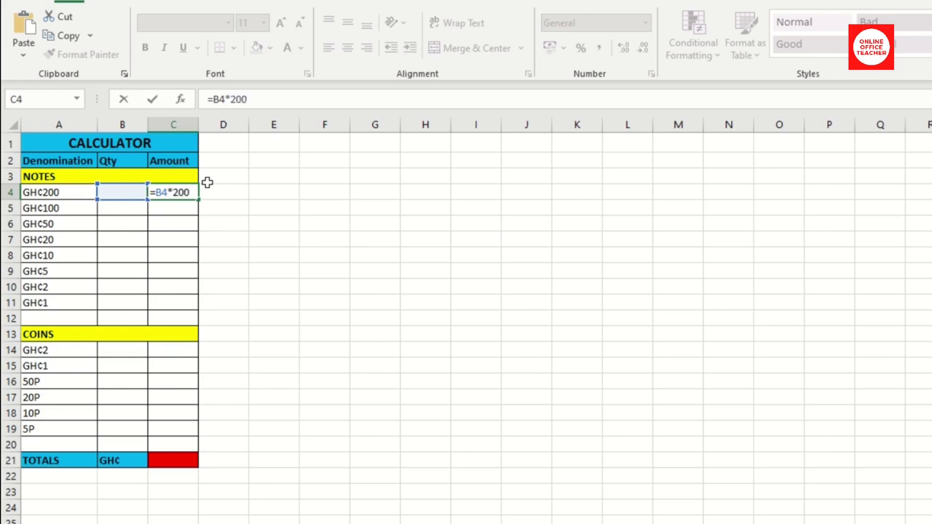
key(Return)
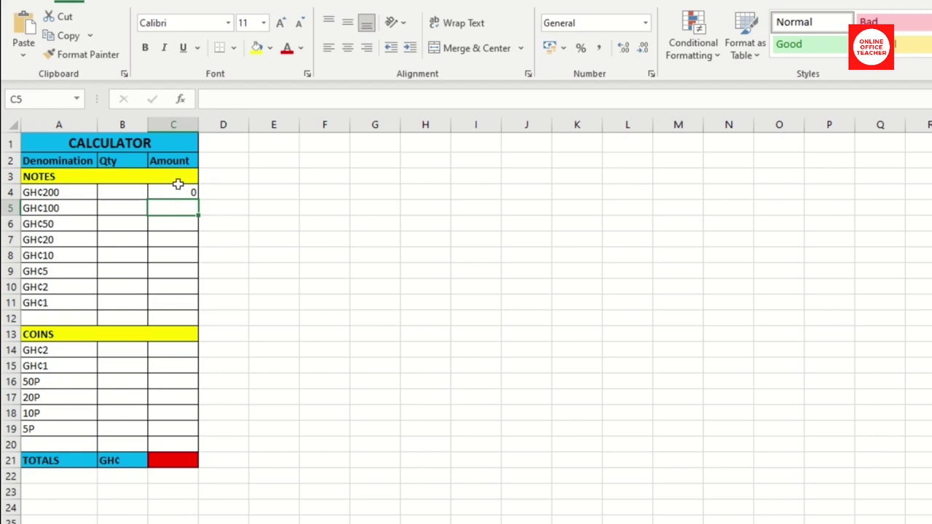
- Enter the formula =B5*100 in C5 to calculate the amount for the GH¢100 notes
click(121, 193)
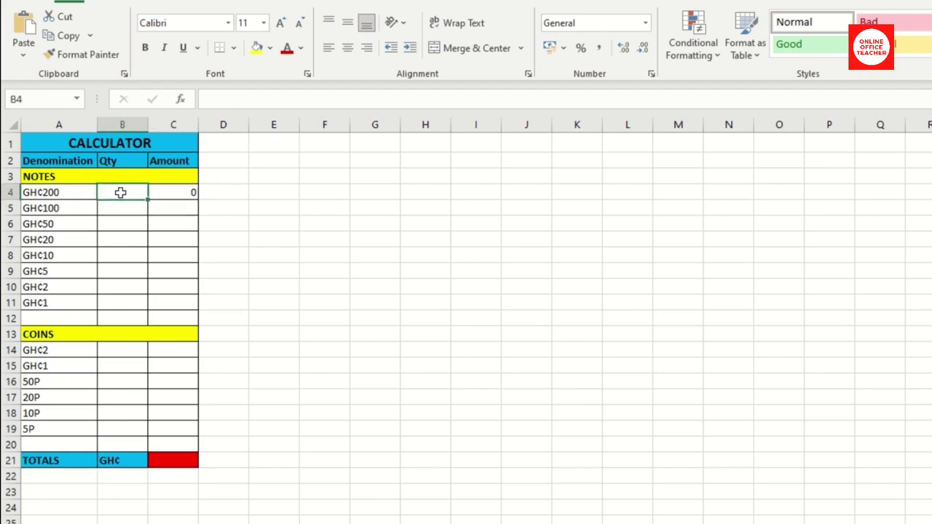
click(171, 206)
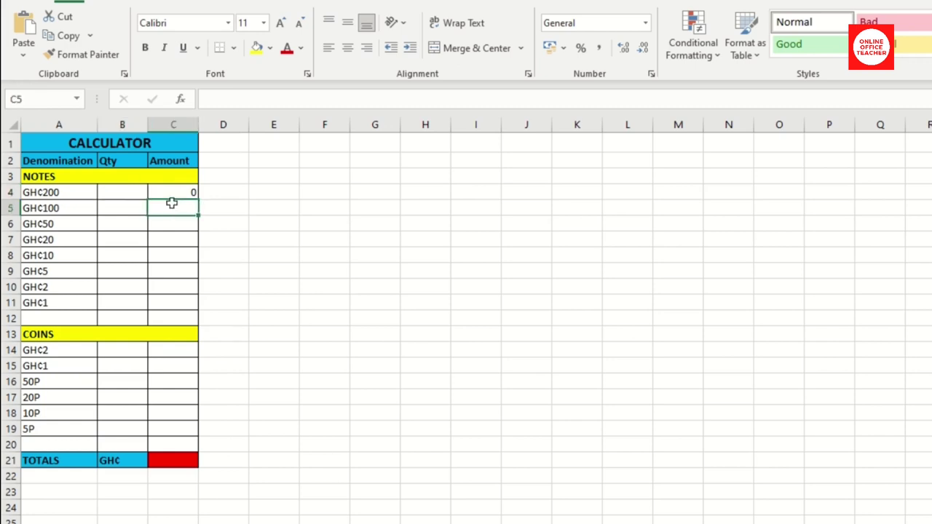
text(=)
click(110, 207)
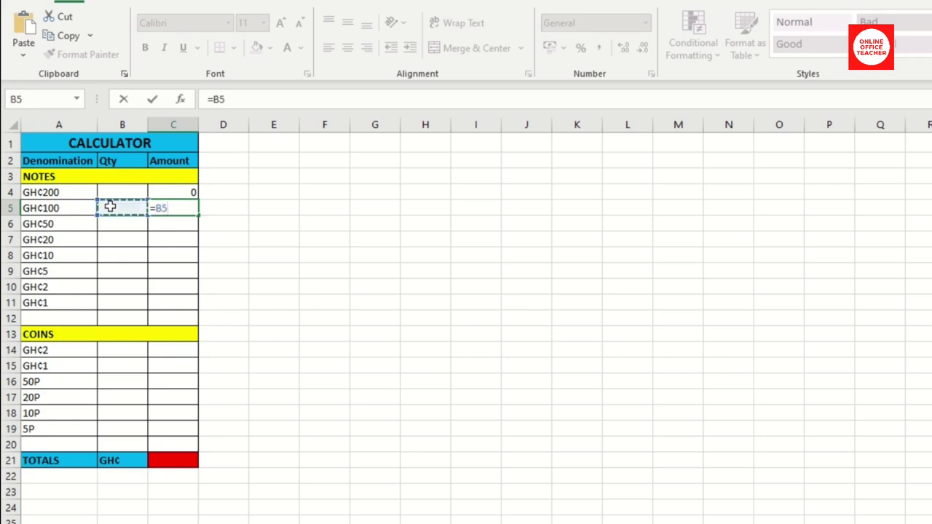
text(*)
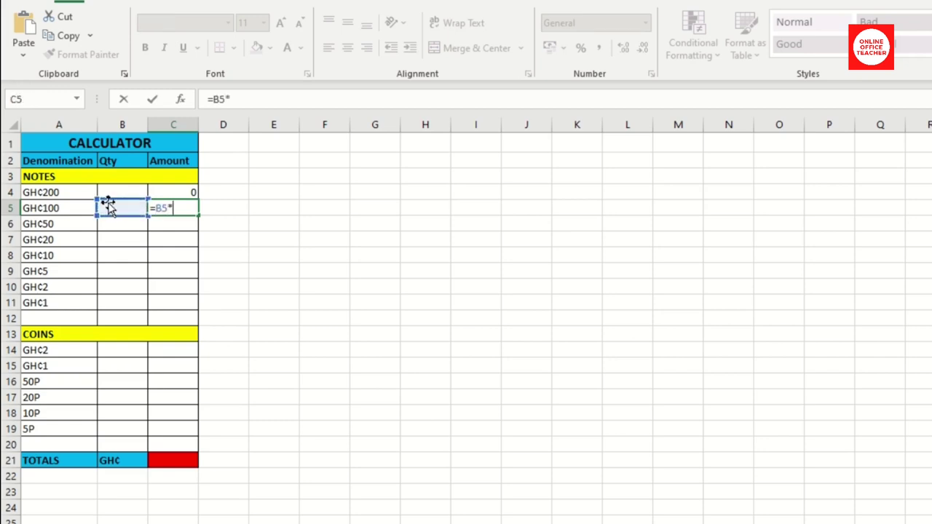
text(100)
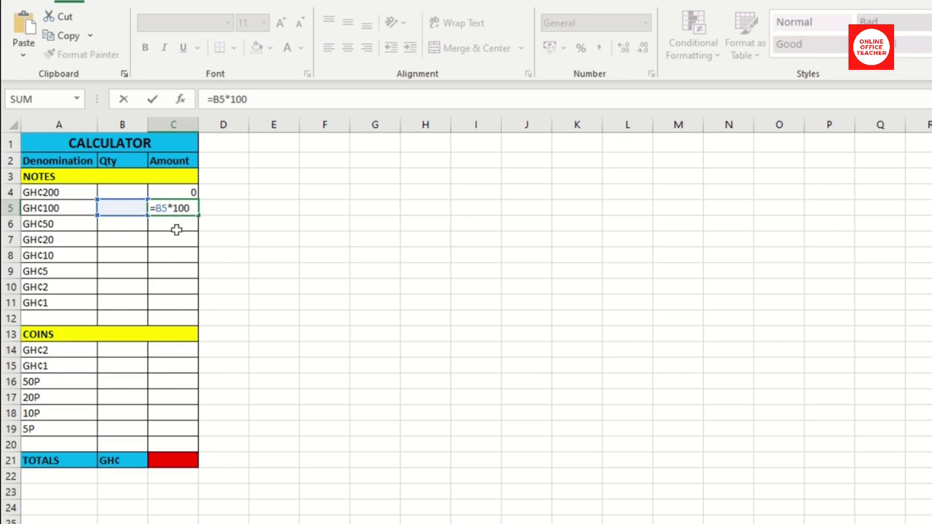
key(Return)
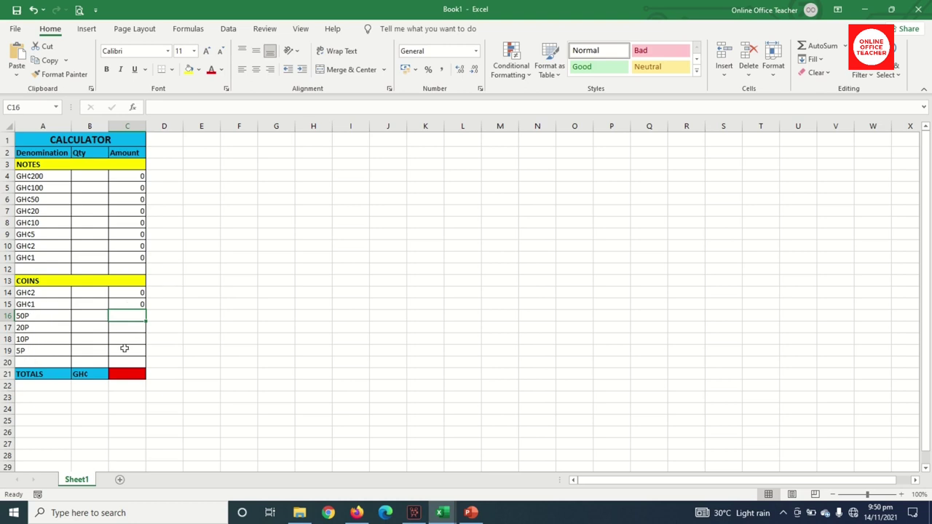
- Enter the formula =B16*0.5 in C16 to calculate the amount for the 50P coins
text(=)
click(82, 318)
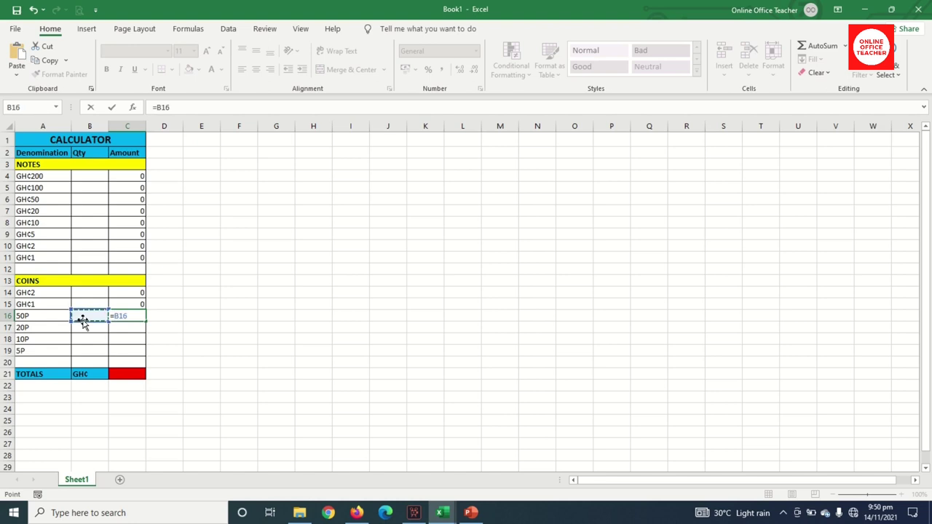
text(*)
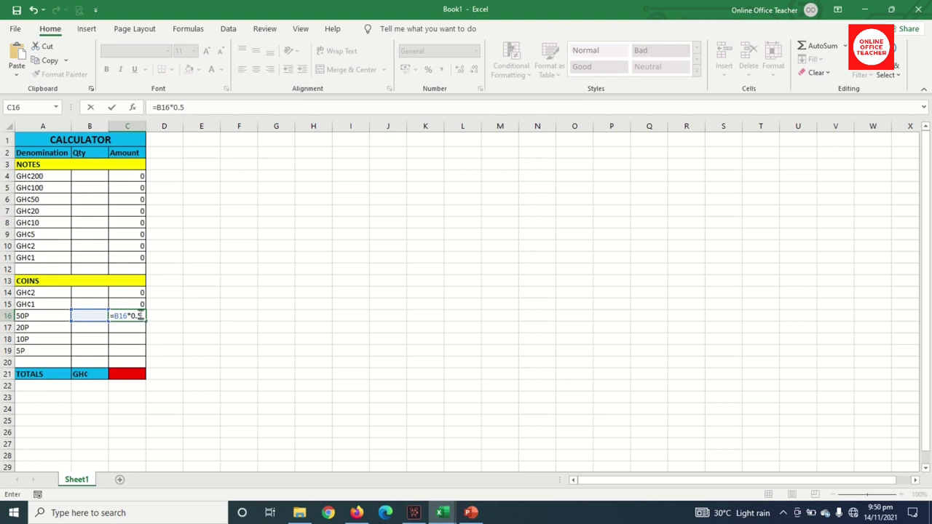
key(Return)
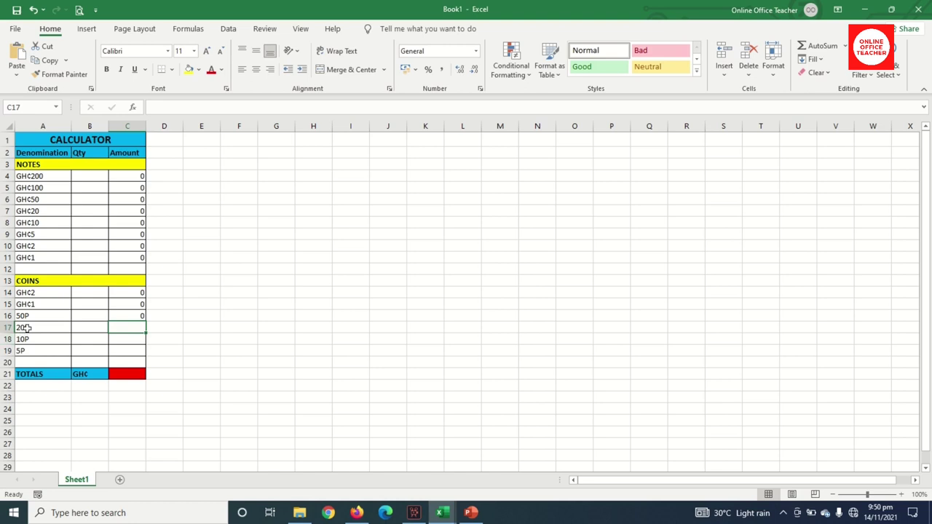
- Enter a formula in C17 that multiplies the quantity in B17 by the cedi value of a 20P coin
text(=)
click(82, 326)
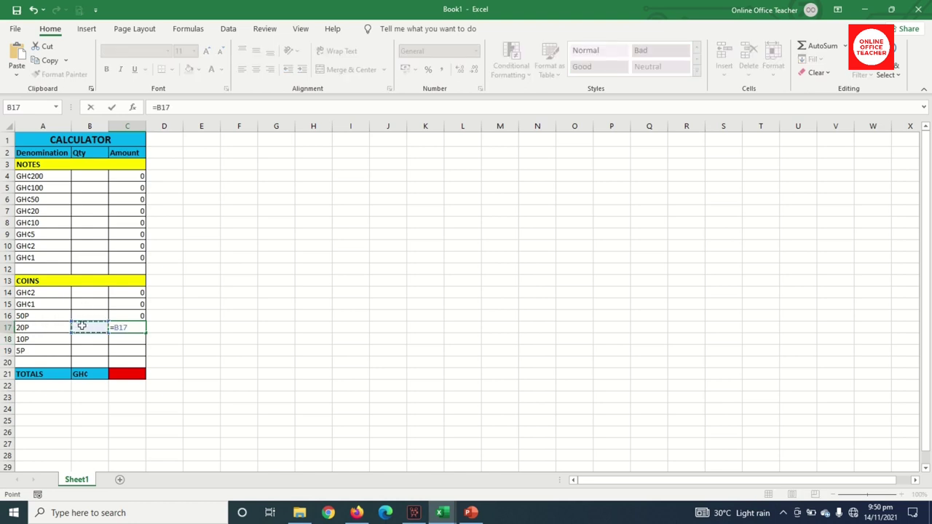
text(*0)
key(Return)
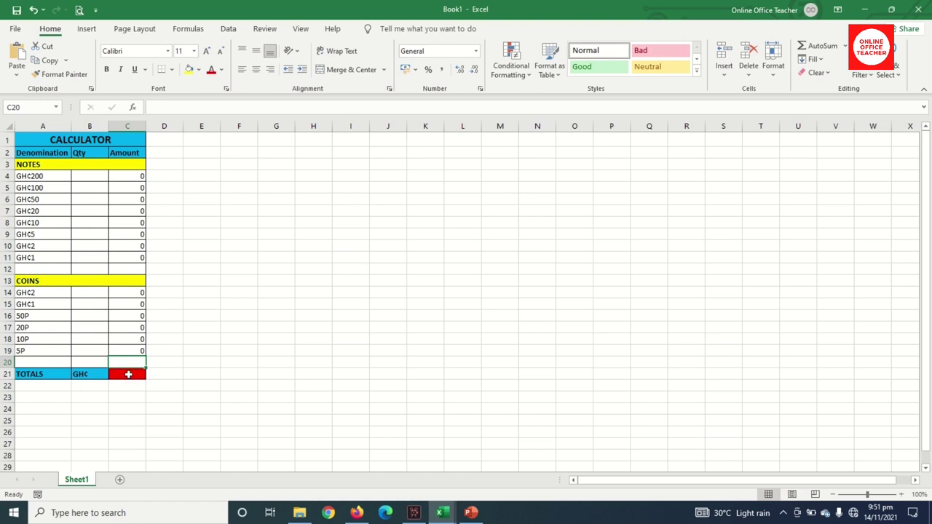
- Enter the formula =SUM(C4:C19) in the TOTALS cell C21 to add up all note and coin amounts
click(128, 374)
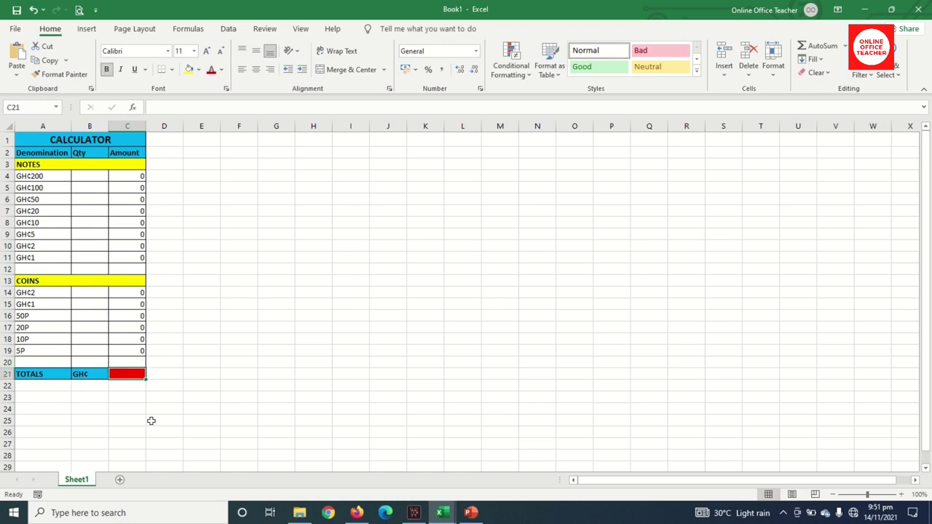
text(=)
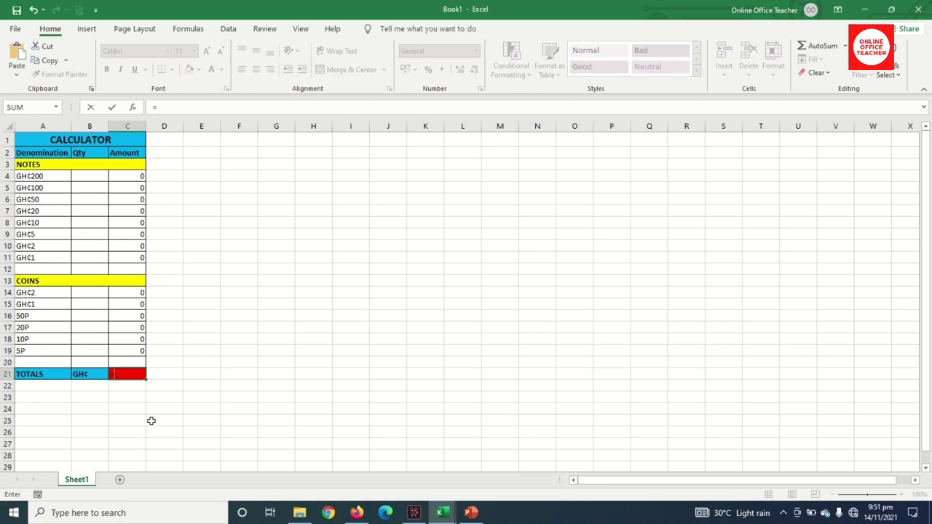
text(SUM)
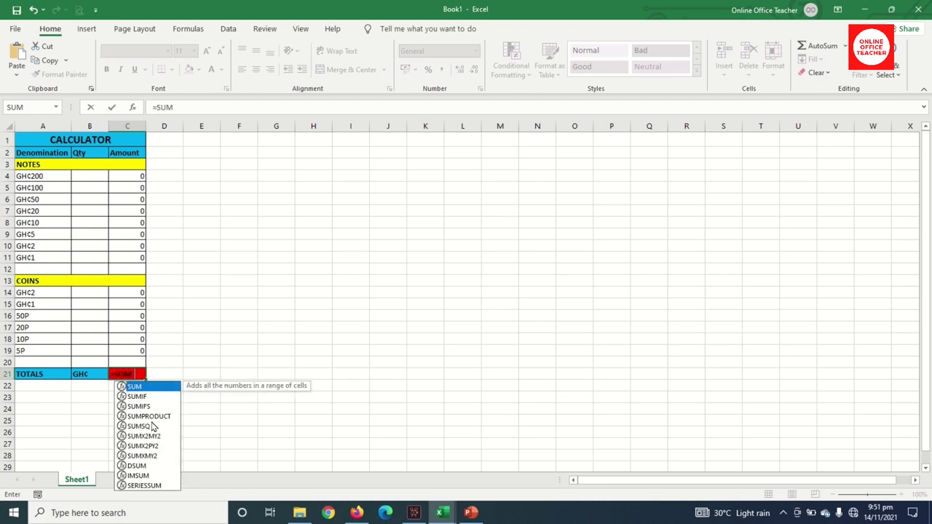
text(()
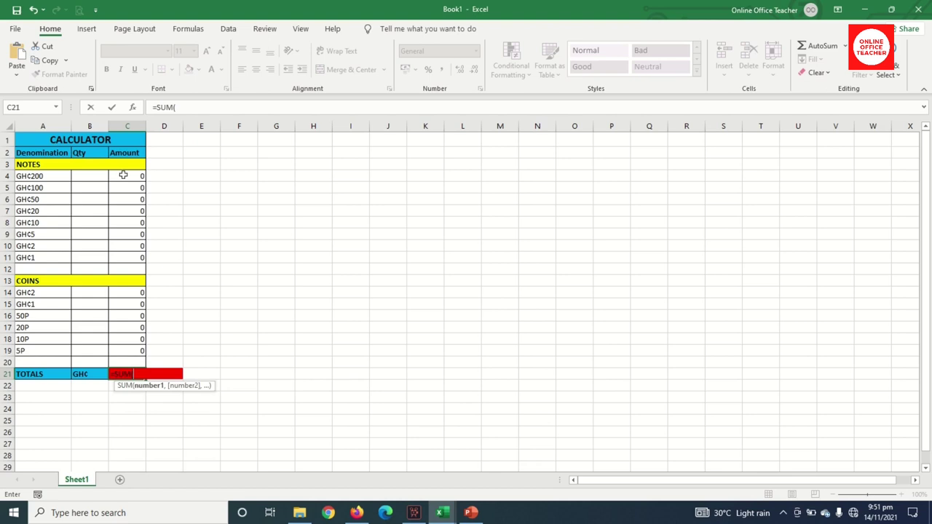
click(123, 176)
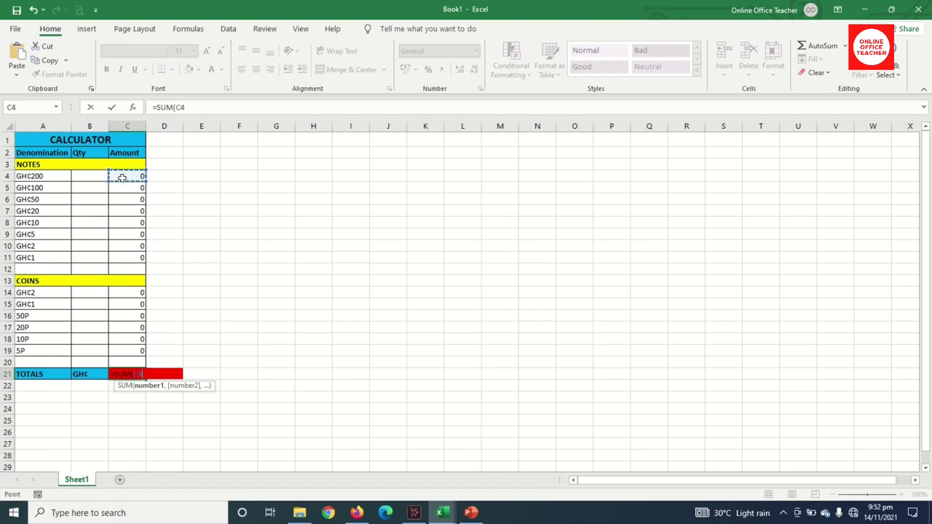
key(F8)
key(BackSpace)
key(BackSpace)
click(135, 351)
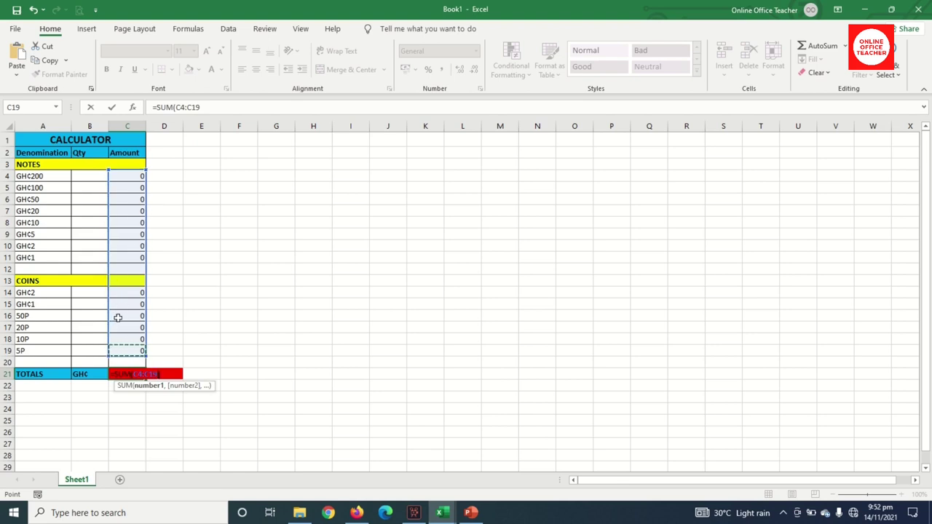
text())
key(Return)
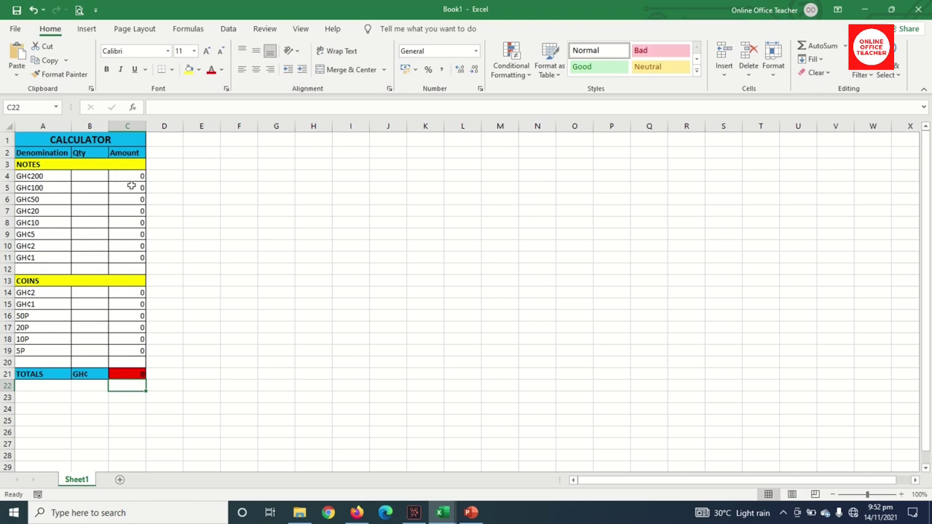
- Enter a quantity of 5 for the GH¢200 notes in B4
click(85, 176)
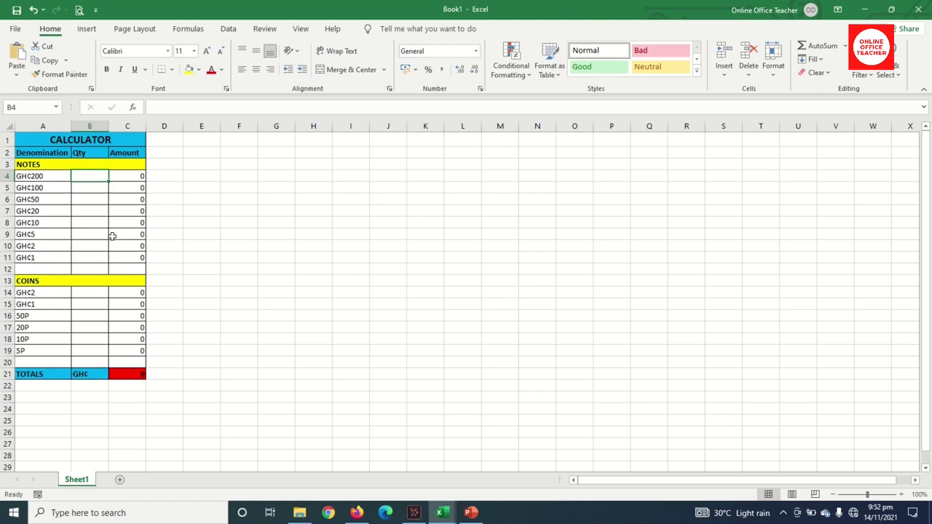
text(5)
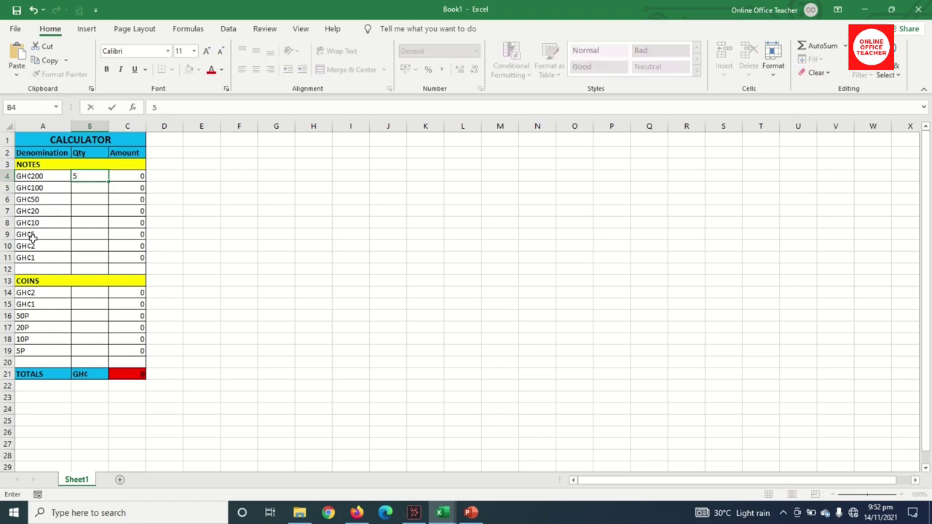
key(Return)
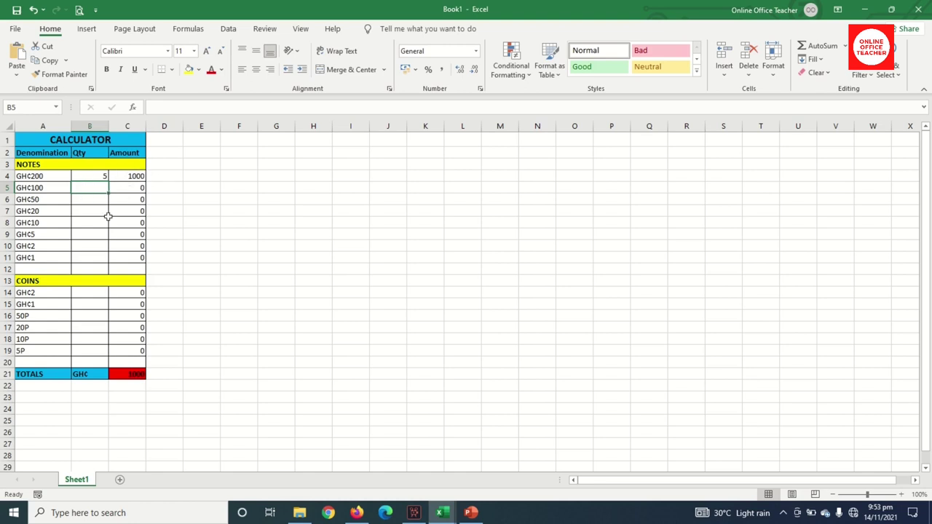
- Format the note amounts C4:C11 as Accounting with 2 decimal places and no currency symbol
drag(133, 174, 134, 267)
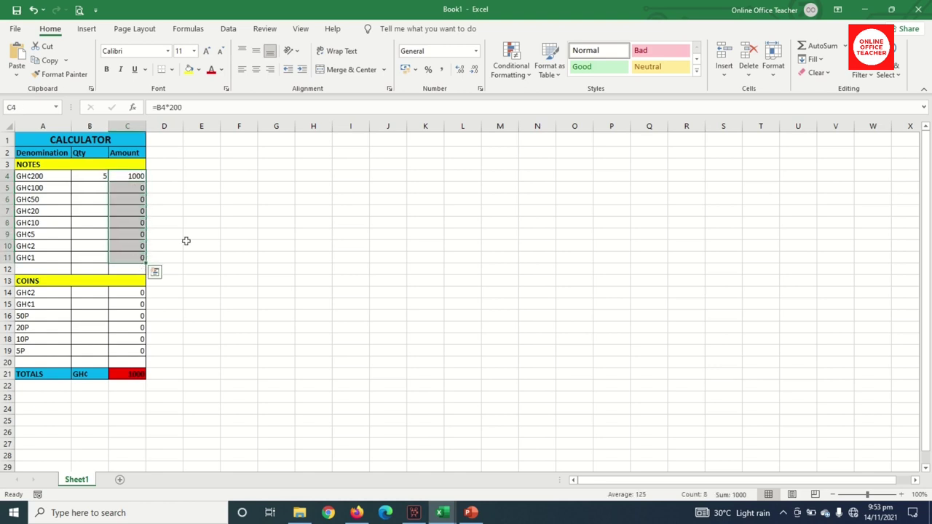
click(479, 89)
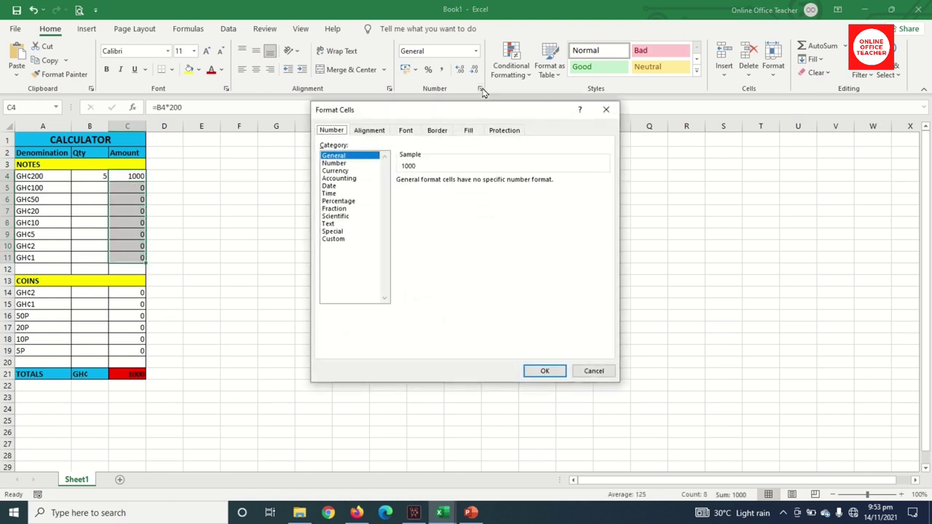
click(347, 179)
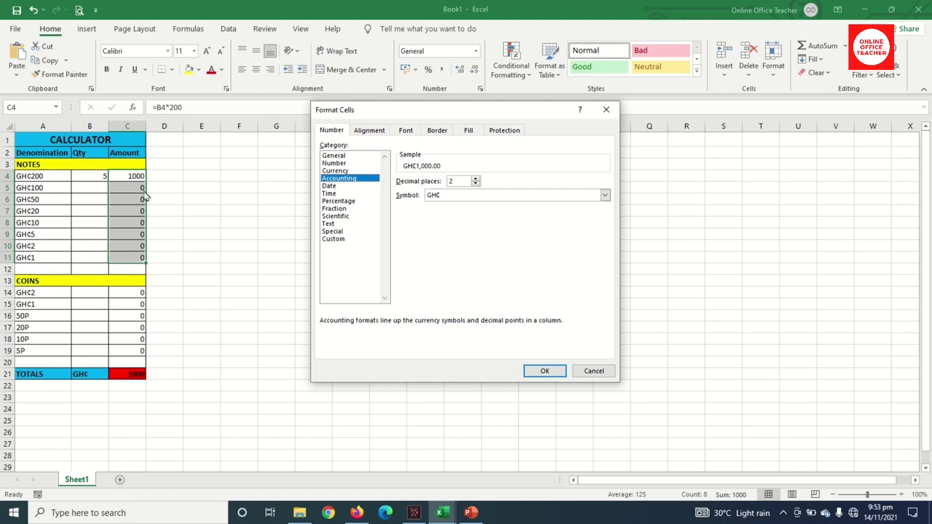
click(451, 200)
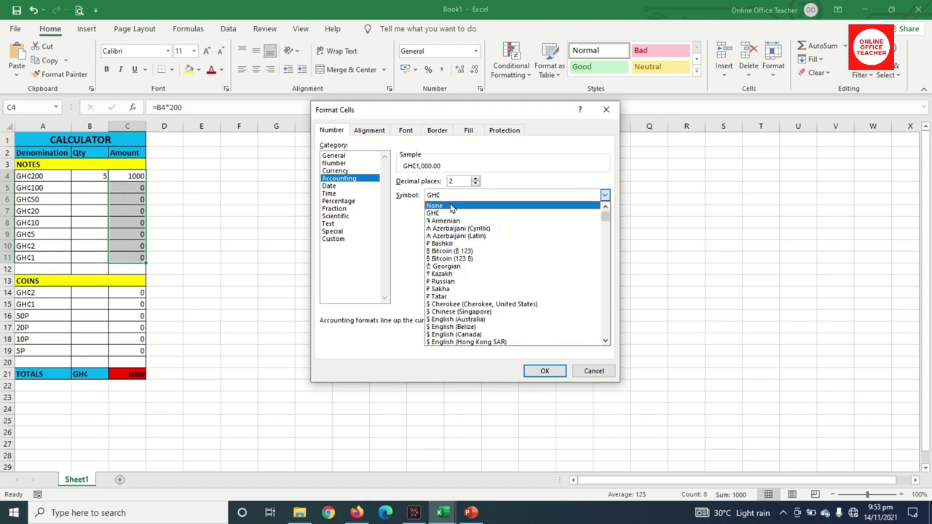
click(436, 206)
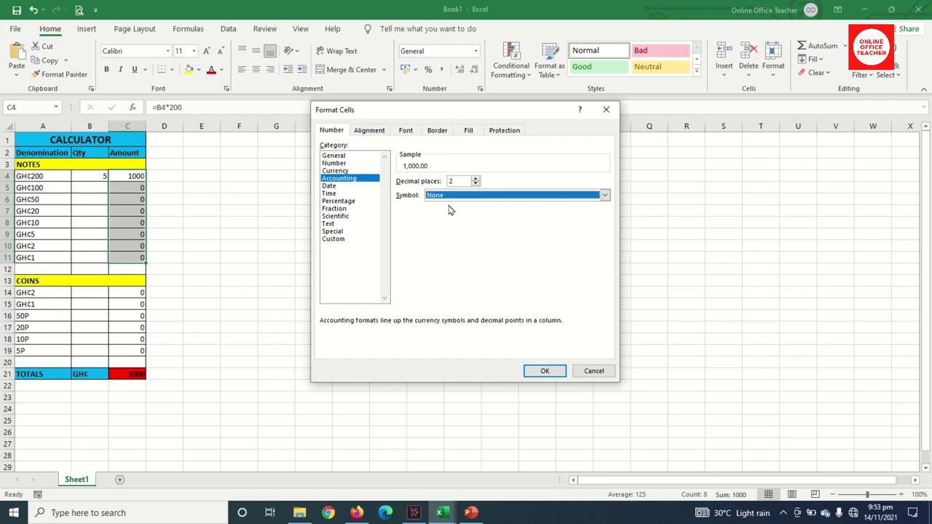
click(475, 179)
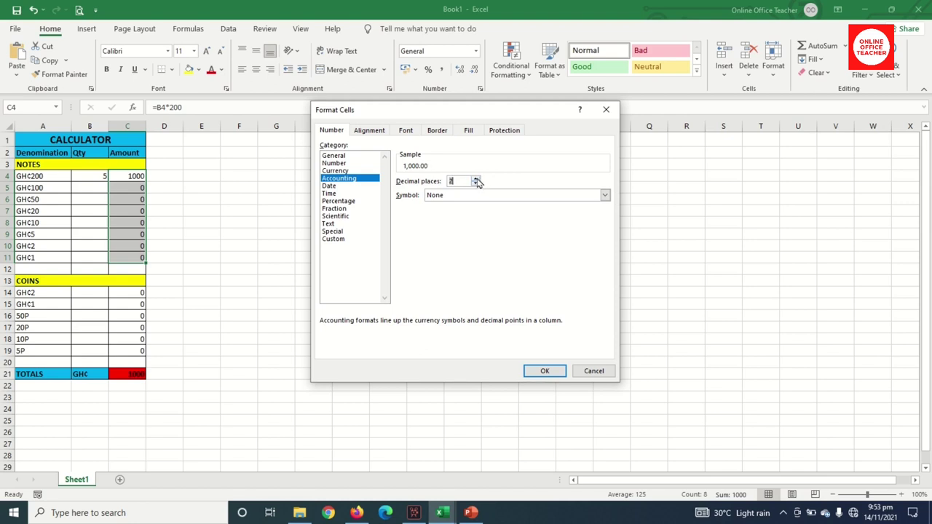
click(544, 370)
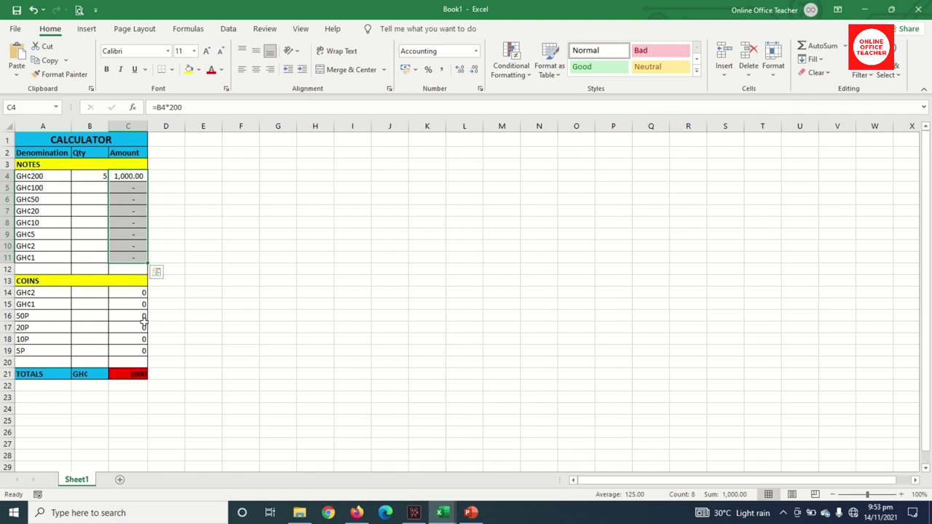
- Format the coin amounts and total in C14:C21 as Accounting with 2 decimal places and no currency symbol
drag(128, 293, 124, 376)
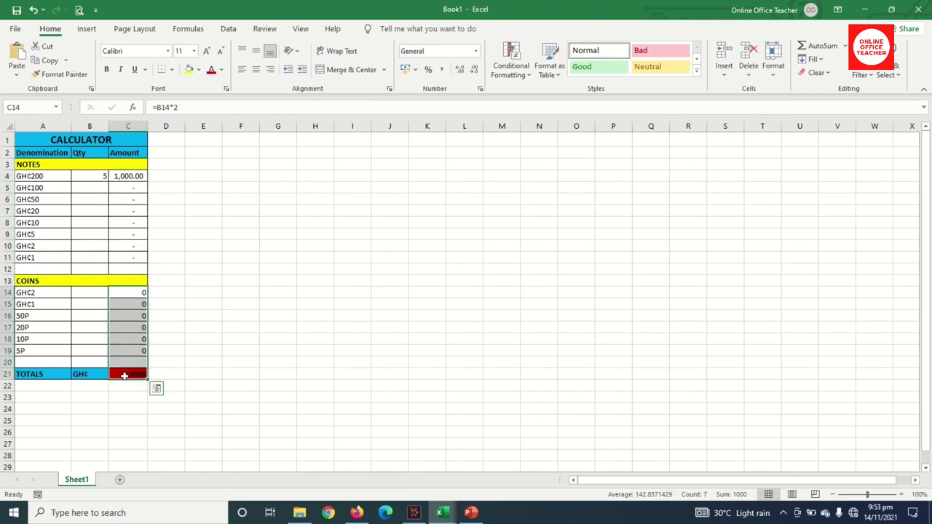
click(481, 91)
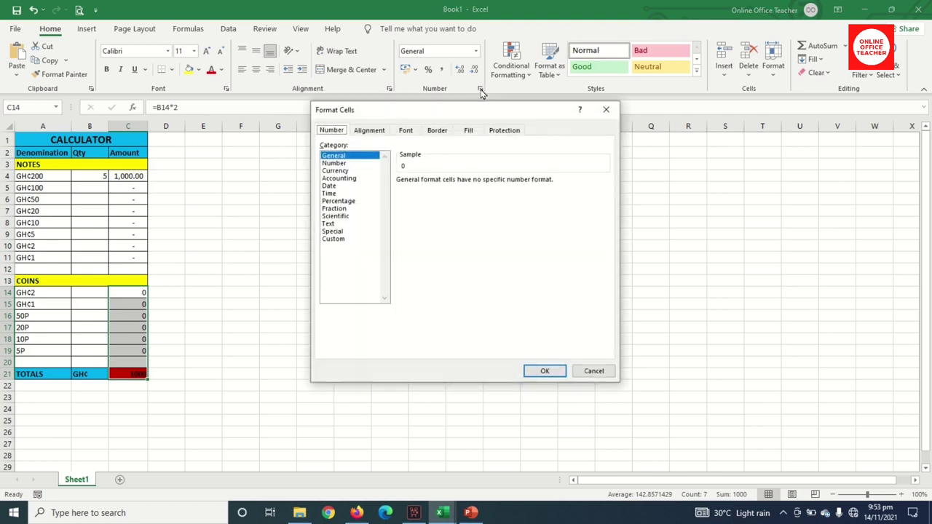
click(357, 178)
click(445, 198)
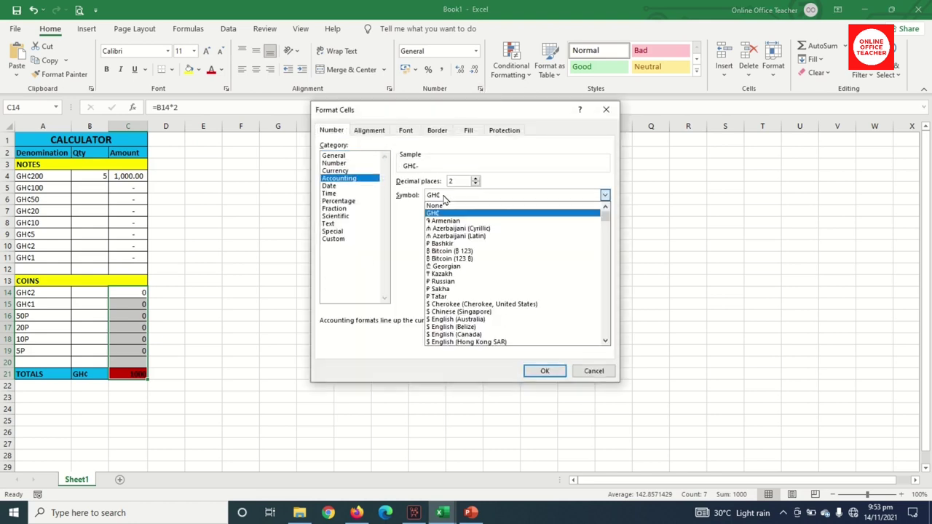
click(444, 210)
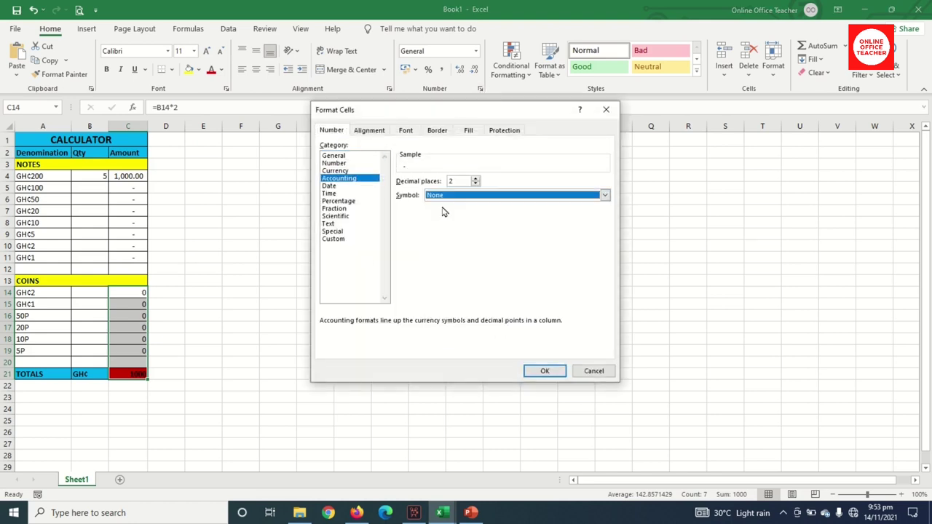
click(542, 371)
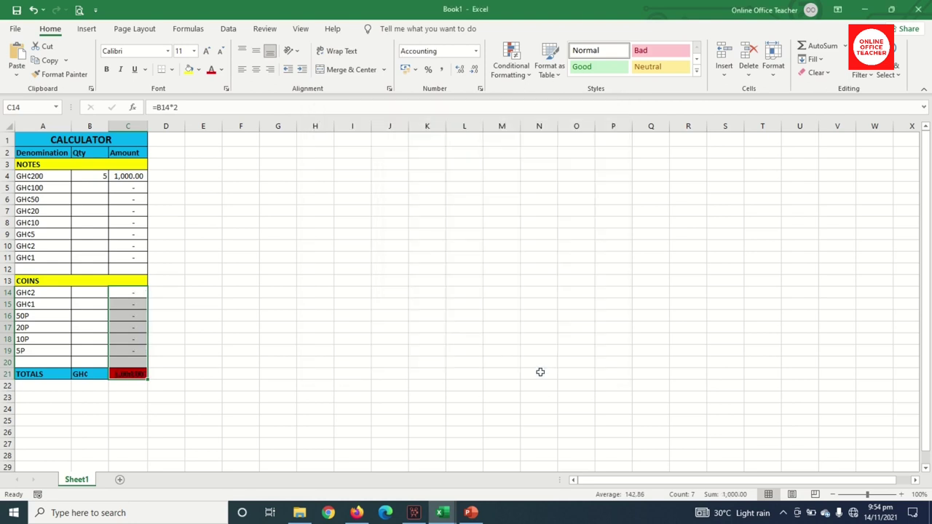
- Enter quantities of 3 for the GH¢100 notes in B5 and 5 for the GH¢2 notes in B10
click(93, 188)
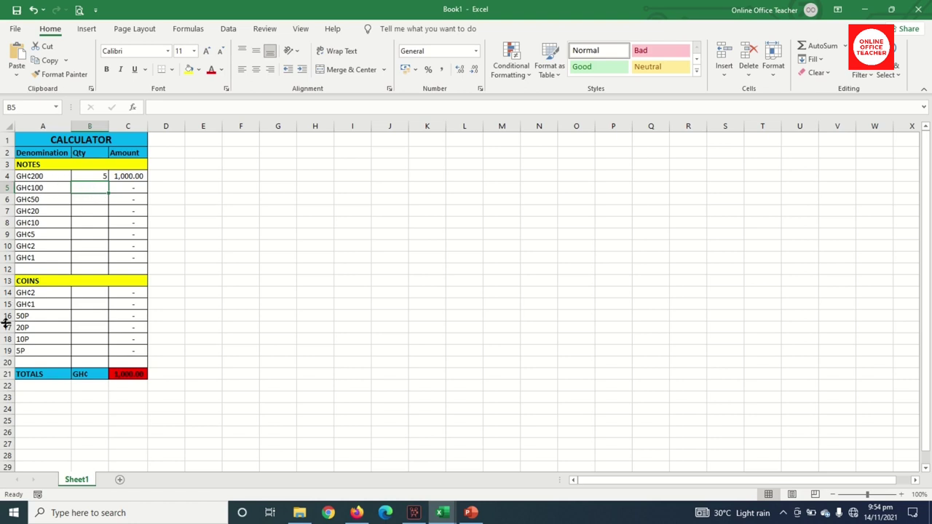
text(2)
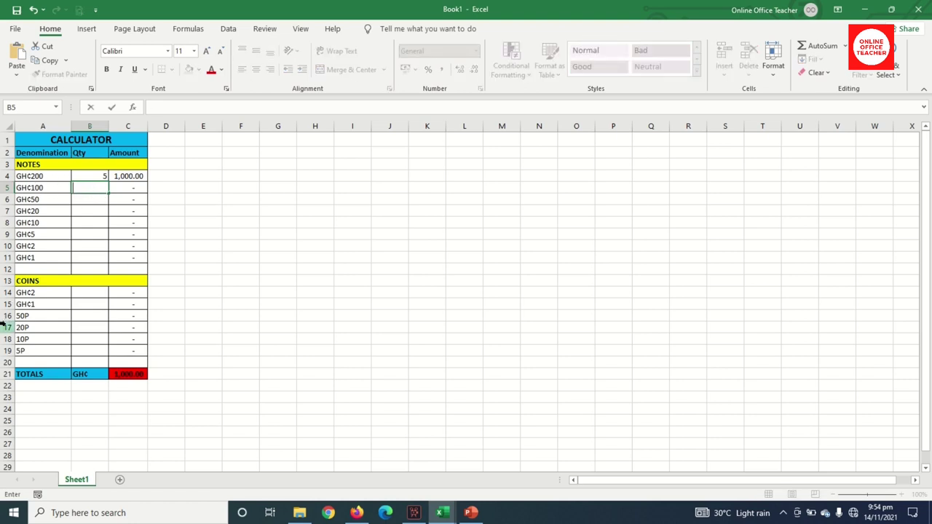
key(Return)
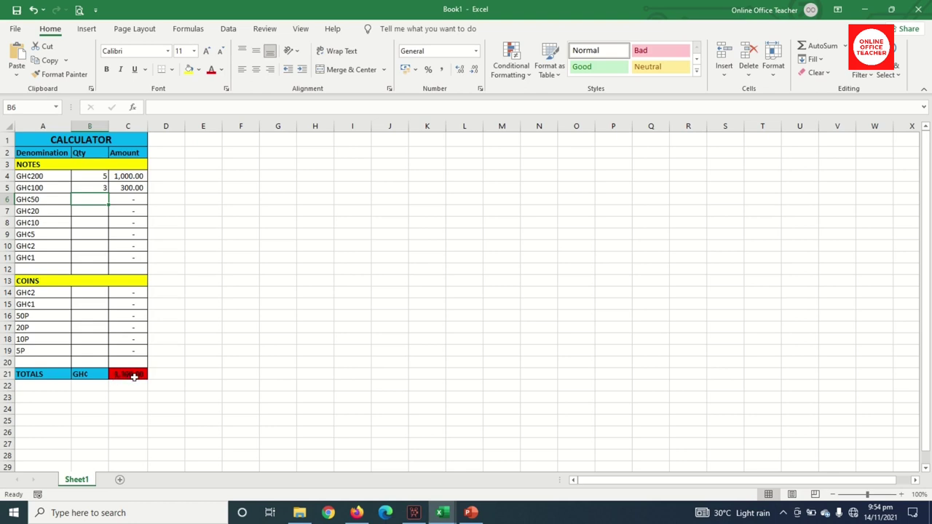
click(81, 247)
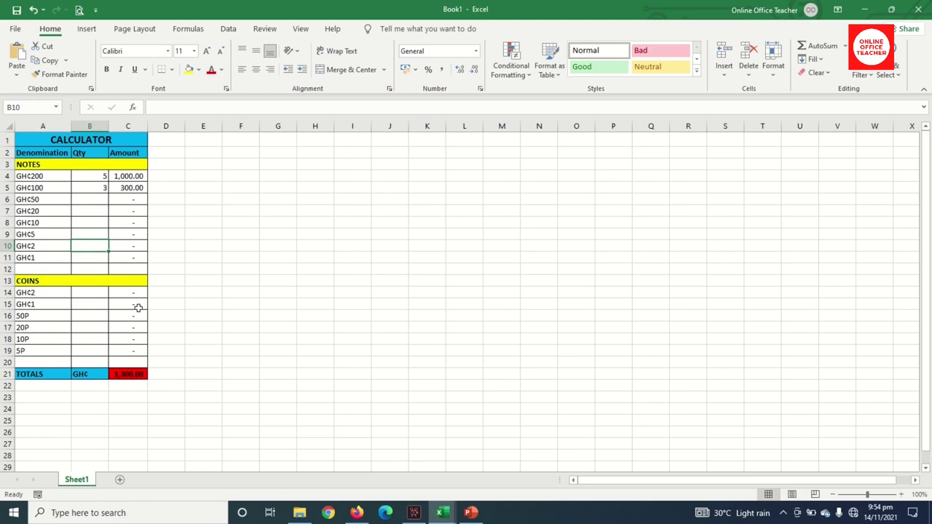
text(5)
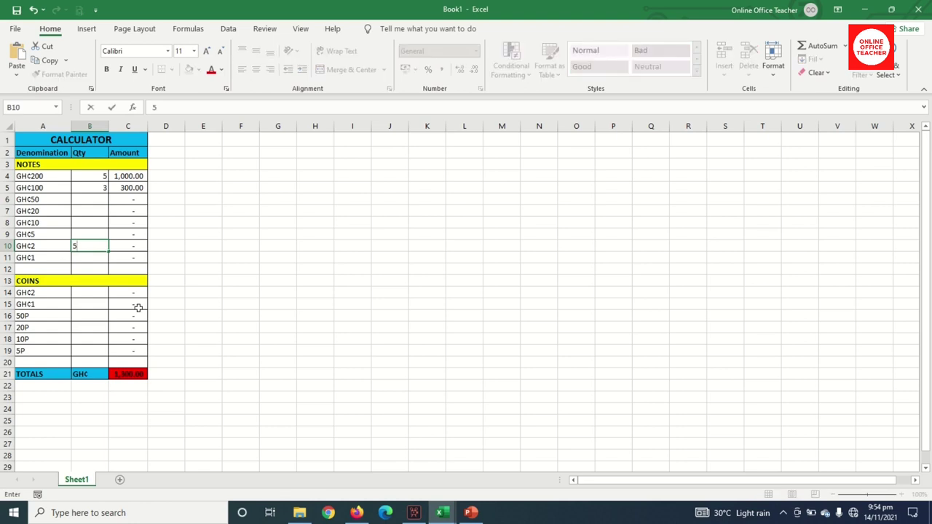
key(Return)
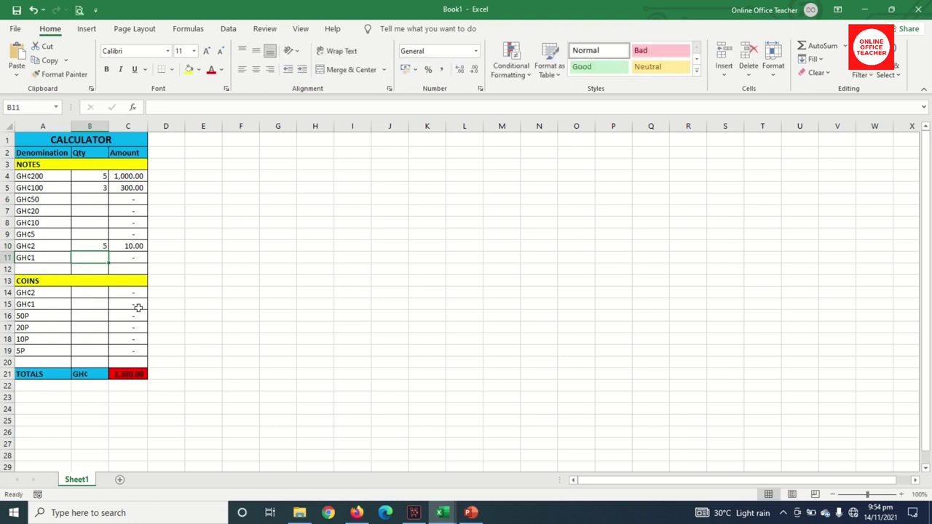
- Enter a quantity of 10 for the 50P coins in B16
click(88, 315)
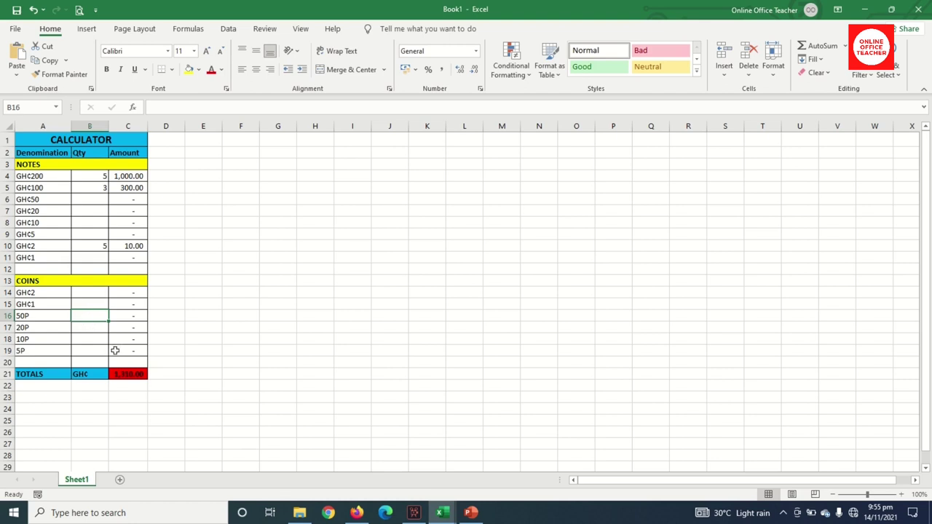
text(10)
key(Return)
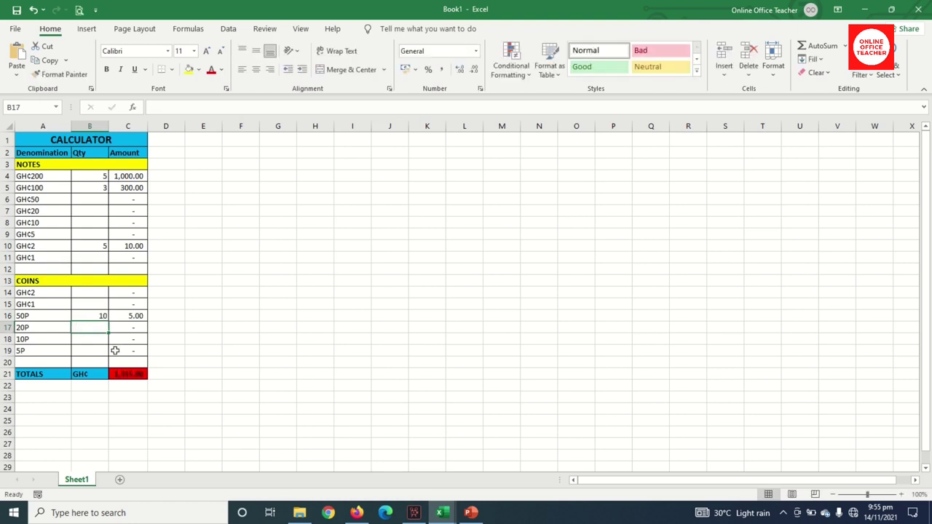